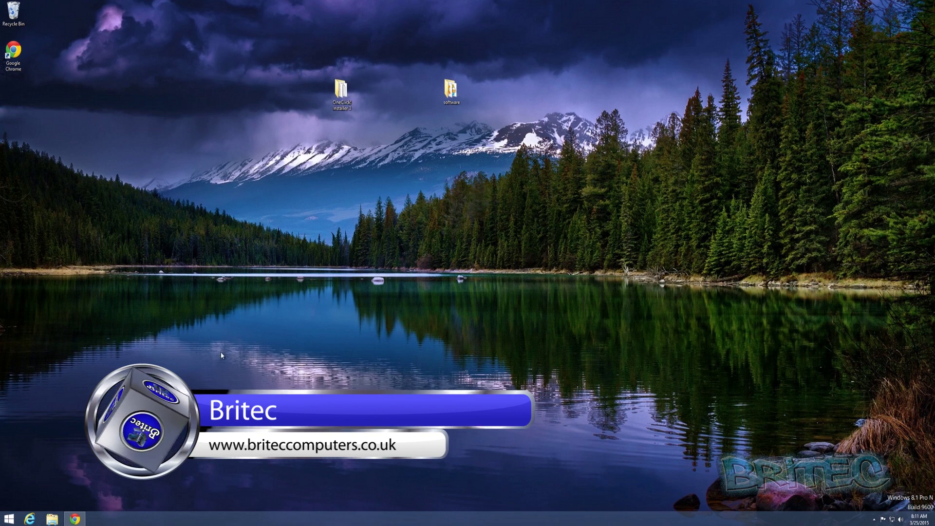
Step: Restore the Chrome window showing the Seizent OneClick! Installer 3 product page
{"action": "left_click", "coordinate": [75, 519]}
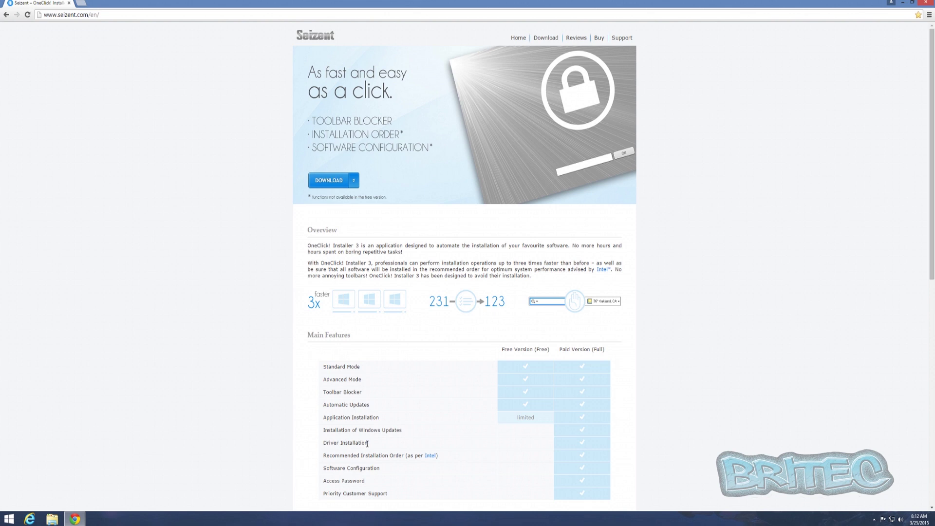
Step: Highlight and clear the Driver Installation feature in the comparison table, then minimize Chrome
{"action": "left_click_drag", "start_coordinate": [366, 445], "coordinate": [322, 445]}
{"action": "left_click", "coordinate": [379, 444]}
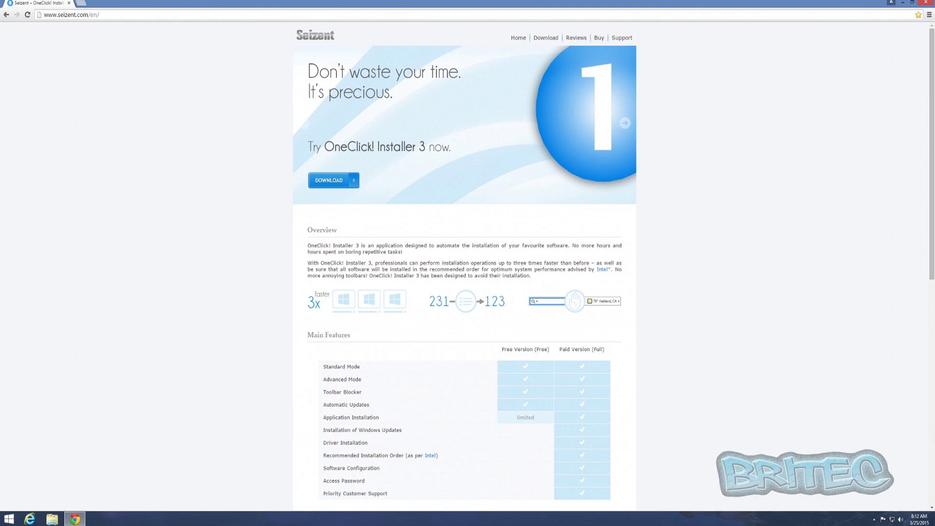
{"action": "left_click", "coordinate": [902, 3]}
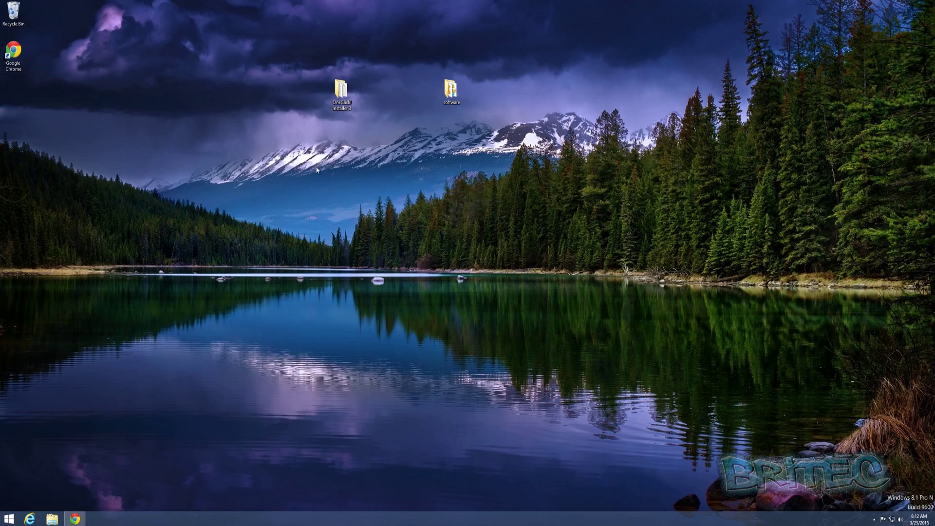
Step: Open the OneClick! Installer 3 folder and open its Software List file in Notepad
{"action": "double_click", "coordinate": [339, 92]}
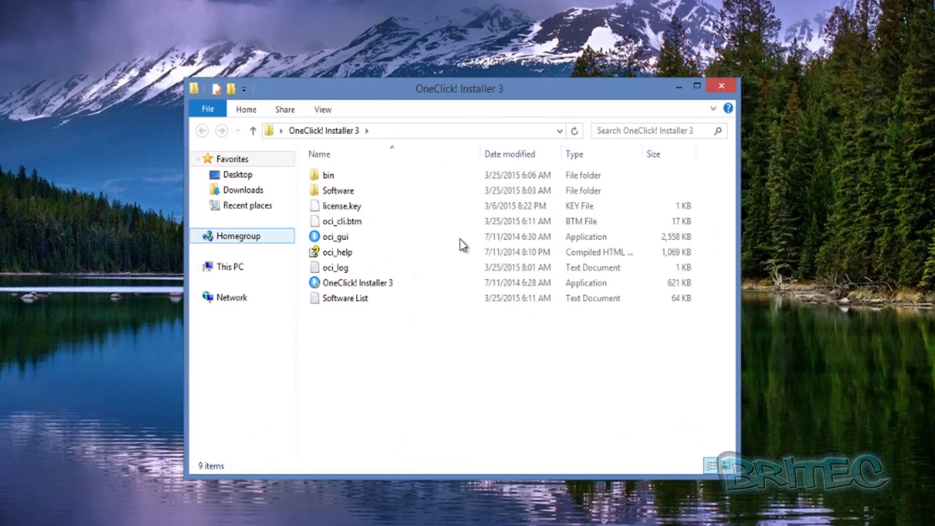
{"action": "left_click", "coordinate": [388, 296]}
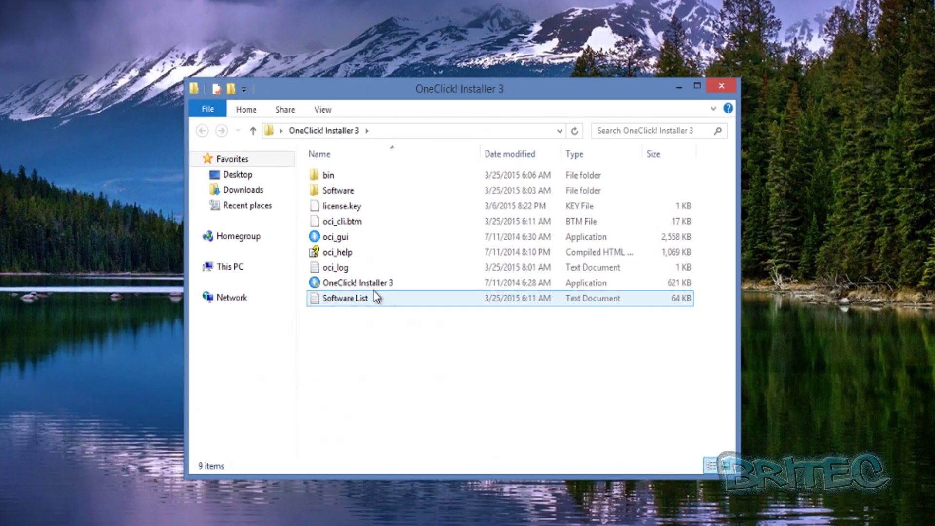
{"action": "left_click", "coordinate": [366, 283]}
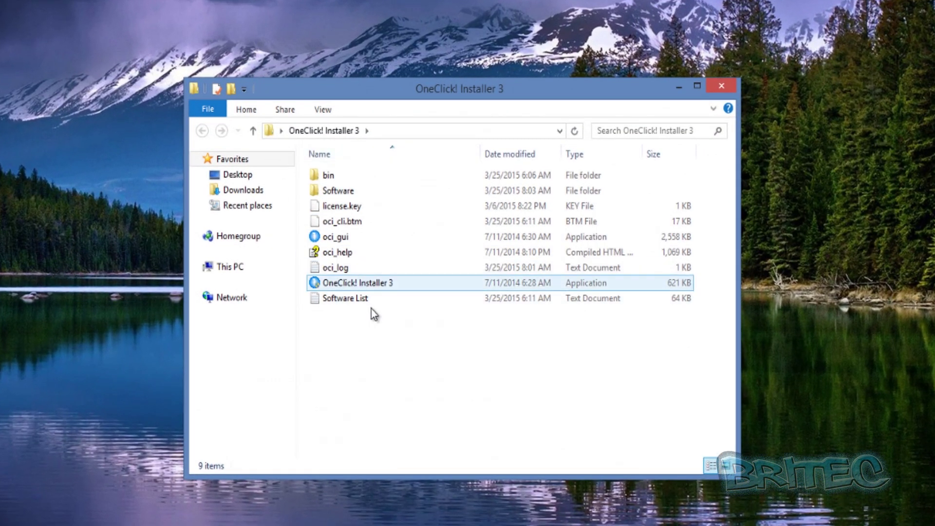
{"action": "left_click", "coordinate": [346, 298]}
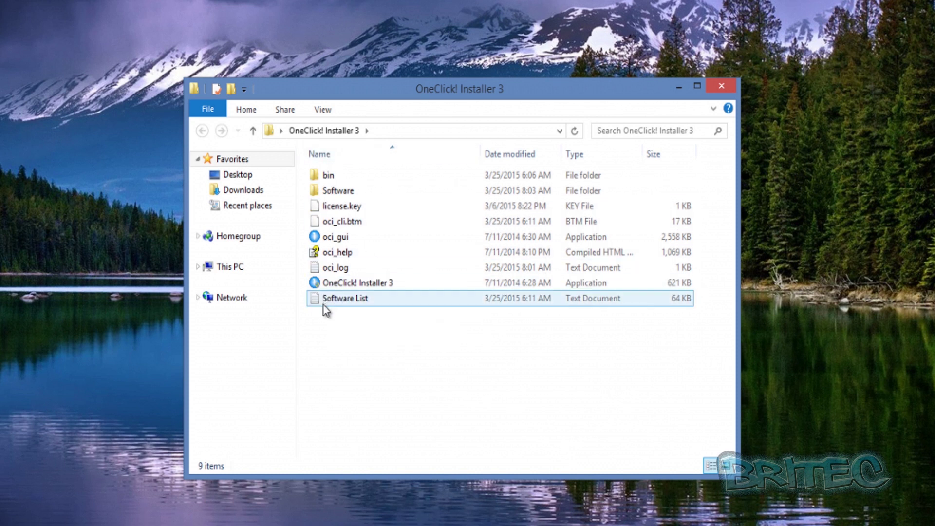
{"action": "left_click", "coordinate": [324, 178]}
{"action": "left_click", "coordinate": [347, 300]}
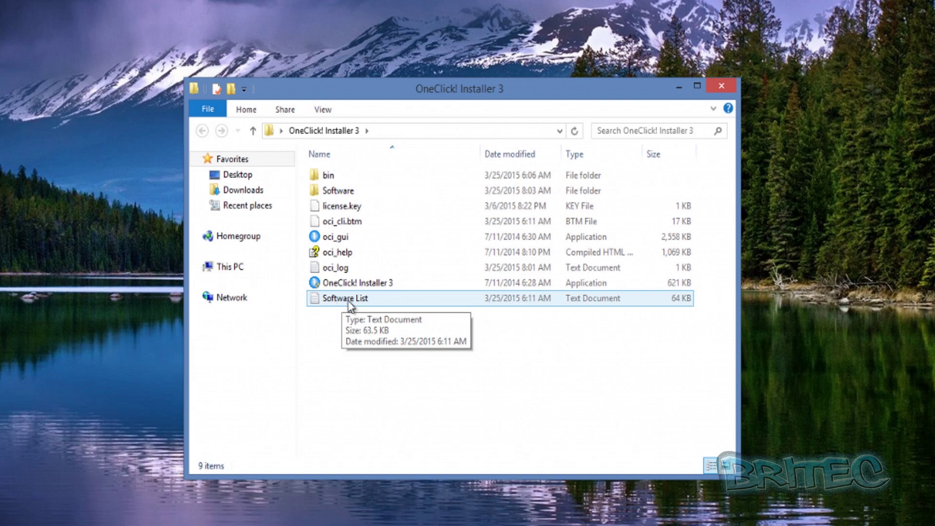
{"action": "double_click", "coordinate": [349, 299]}
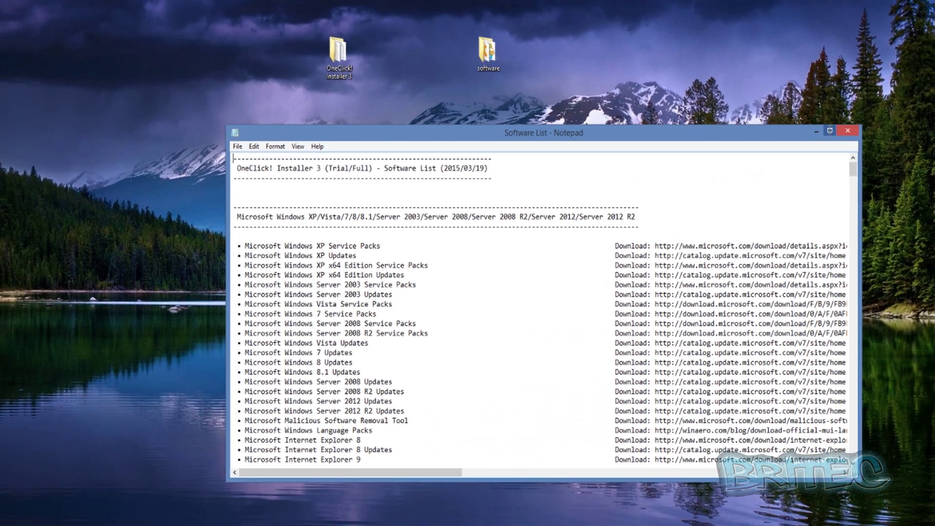
Step: Maximize Notepad and scroll through the Software List, highlighting the AMD Catalyst driver link
{"action": "key", "text": "super+Up"}
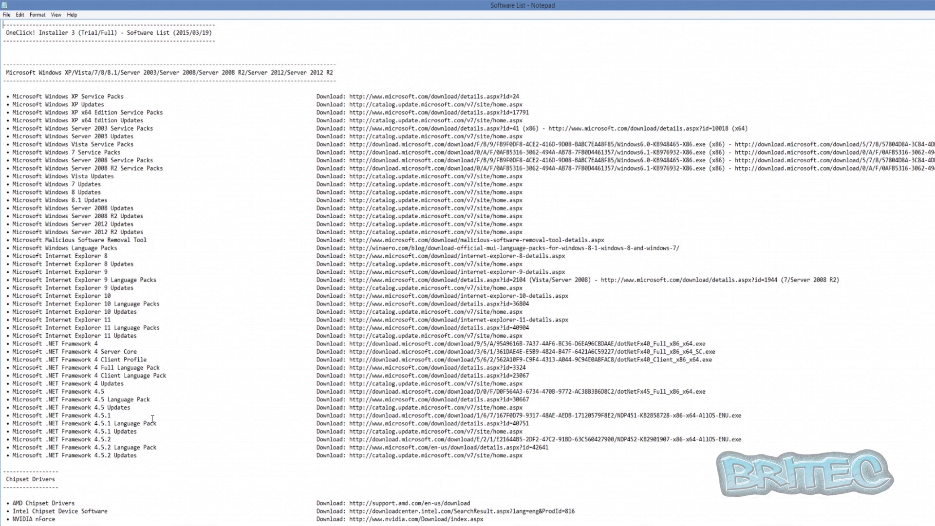
{"action": "scroll", "coordinate": [152, 419], "scroll_direction": "down", "scroll_amount": 4}
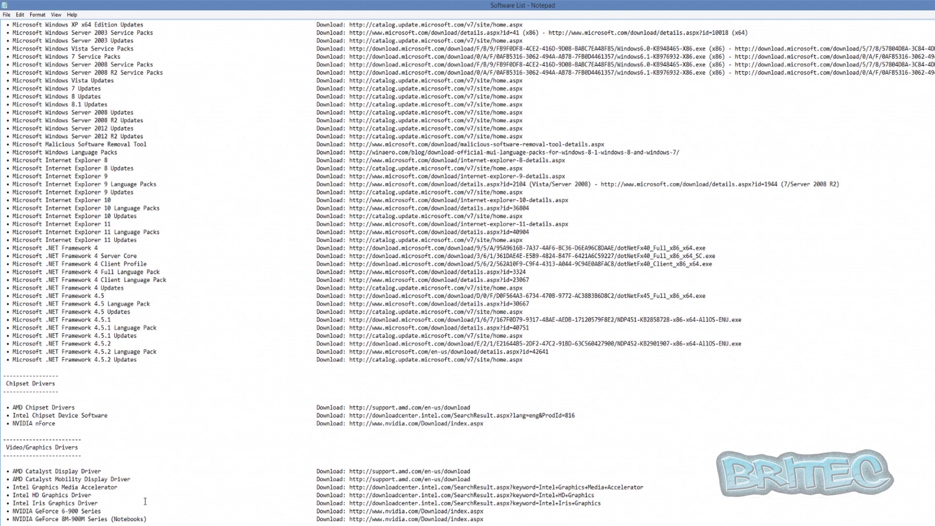
{"action": "scroll", "coordinate": [141, 499], "scroll_direction": "down", "scroll_amount": 3}
{"action": "scroll", "coordinate": [139, 502], "scroll_direction": "down", "scroll_amount": 1}
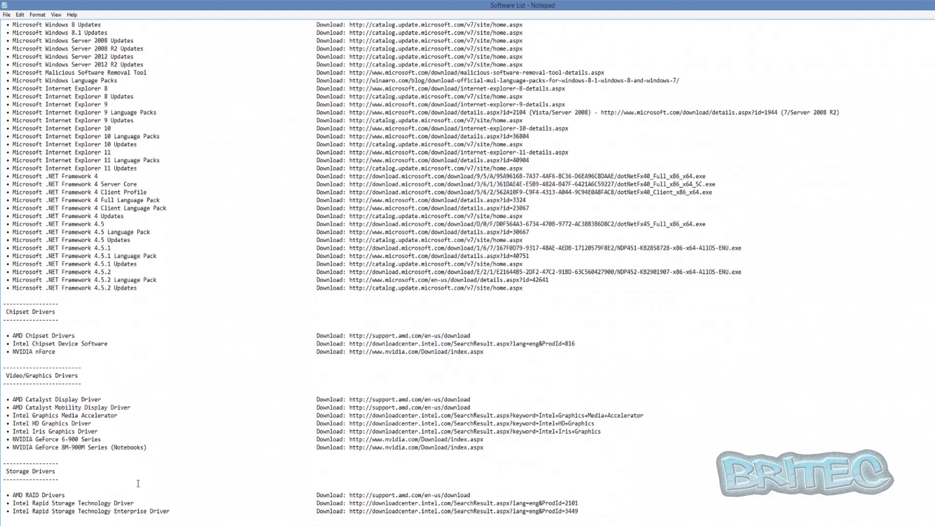
{"action": "scroll", "coordinate": [129, 514], "scroll_direction": "down", "scroll_amount": 3}
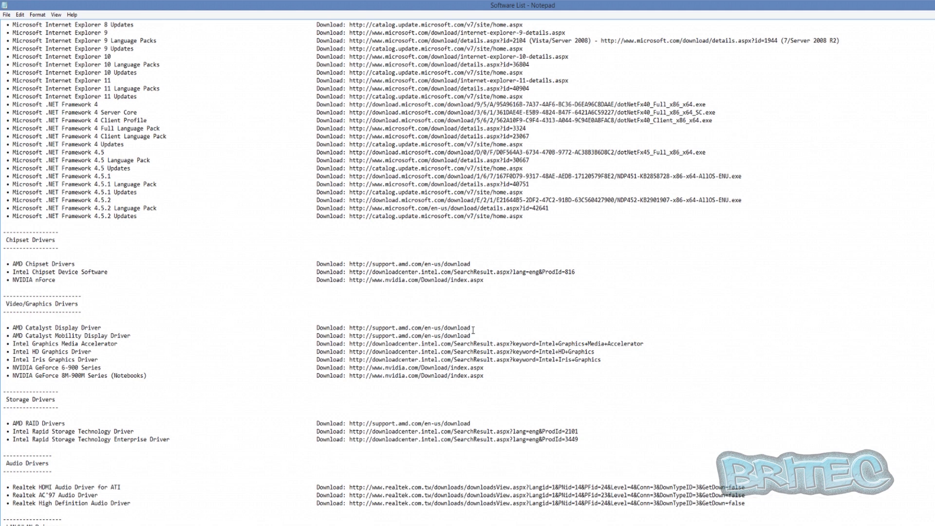
{"action": "left_click_drag", "start_coordinate": [471, 327], "coordinate": [352, 329]}
{"action": "scroll", "coordinate": [475, 382], "scroll_direction": "down", "scroll_amount": 3}
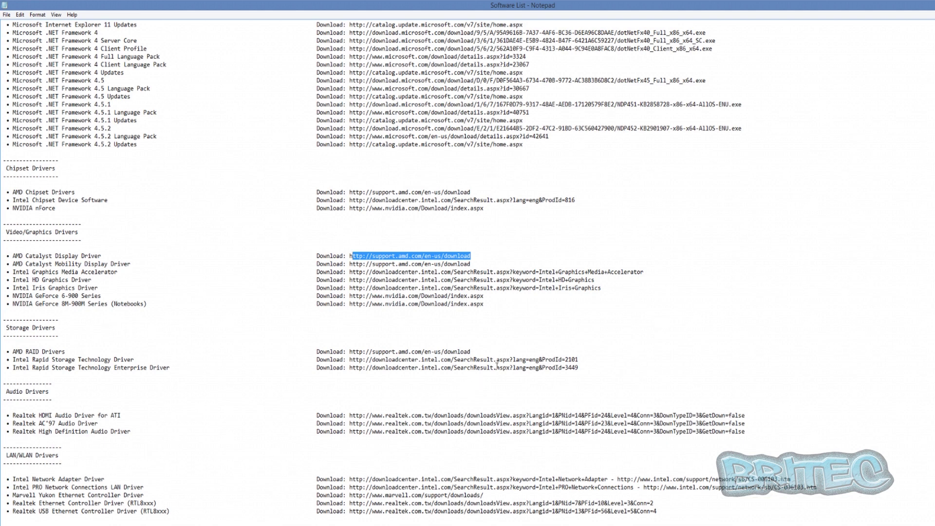
{"action": "scroll", "coordinate": [471, 385], "scroll_direction": "down", "scroll_amount": 4}
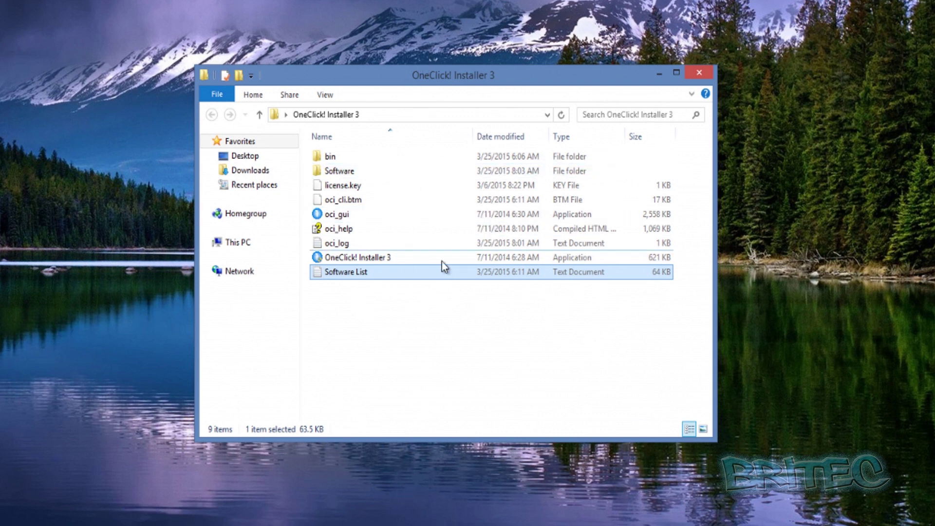
Step: Open the installer's Software folder to confirm it is empty
{"action": "mouse_move", "coordinate": [376, 258]}
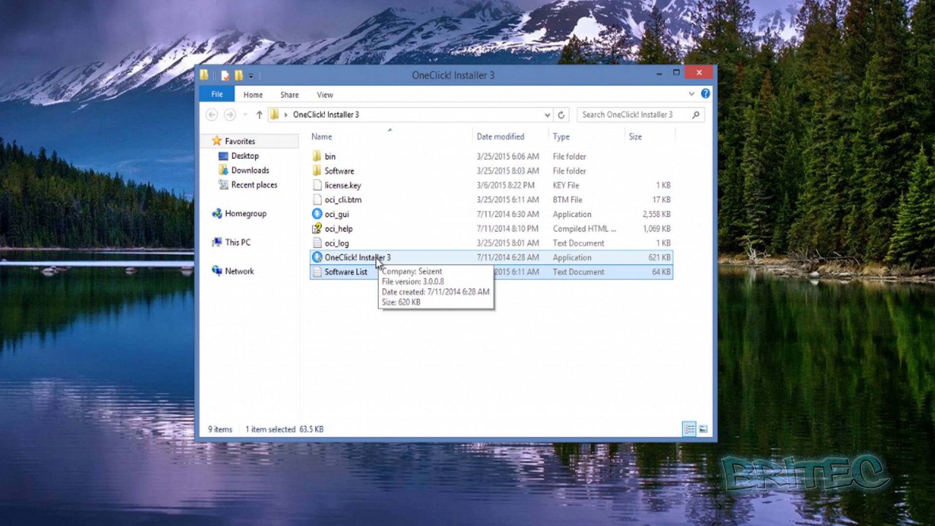
{"action": "left_click", "coordinate": [389, 323]}
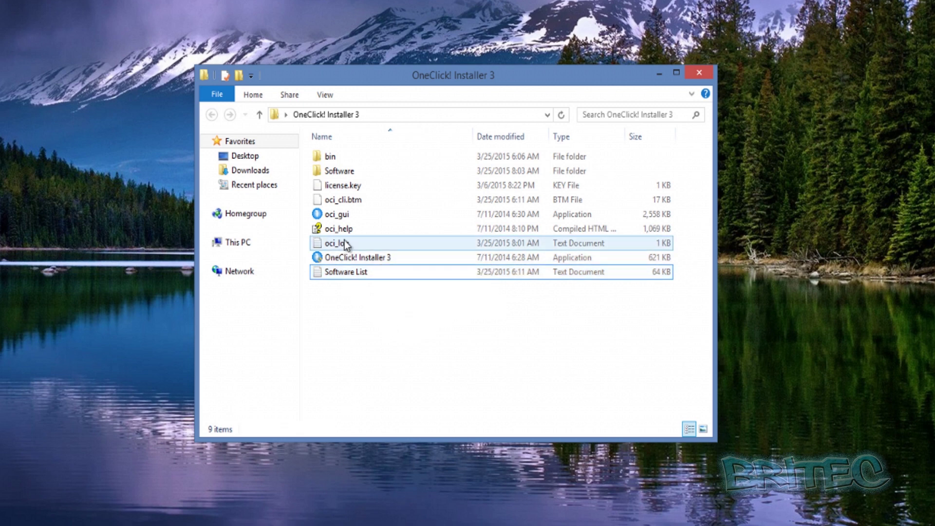
{"action": "left_click", "coordinate": [338, 173]}
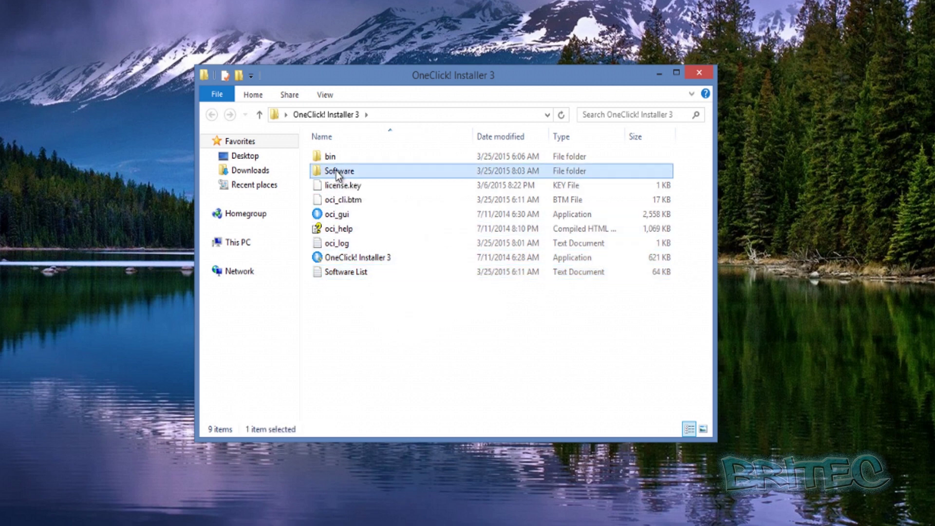
{"action": "double_click", "coordinate": [336, 173]}
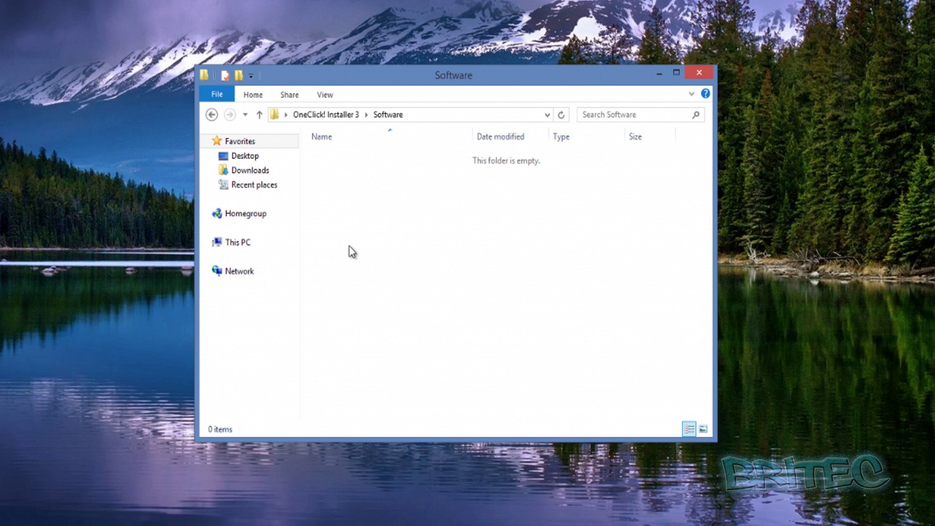
Step: Go back, launch OneClick! Installer 3, and minimize the Explorer window
{"action": "left_click", "coordinate": [211, 116]}
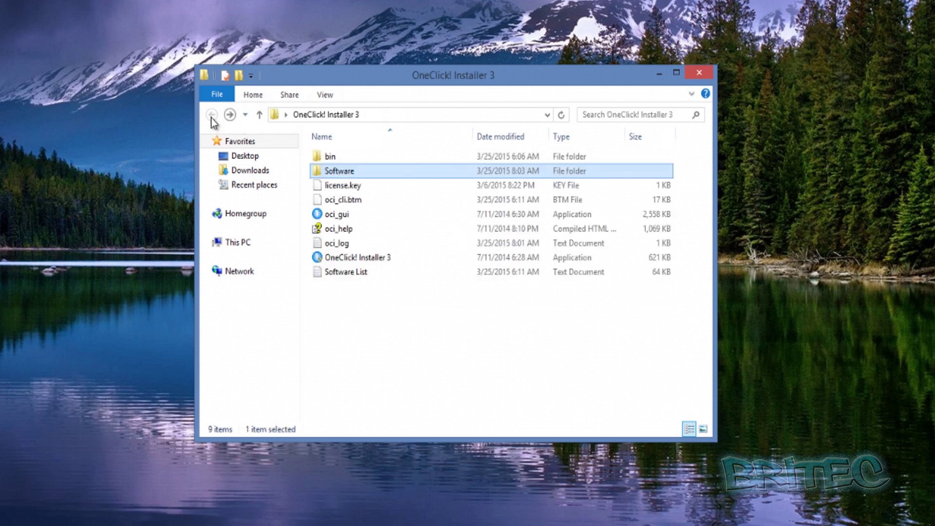
{"action": "left_click", "coordinate": [365, 258]}
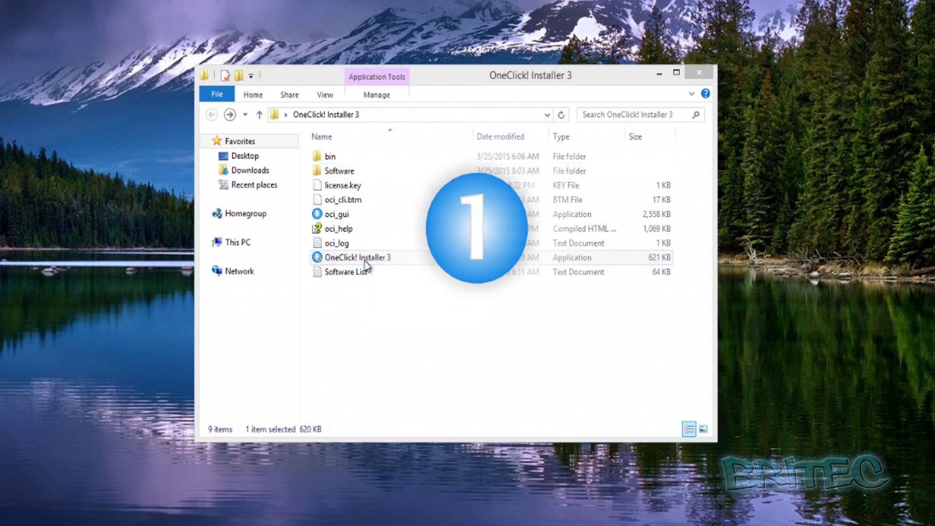
{"action": "left_click", "coordinate": [659, 74]}
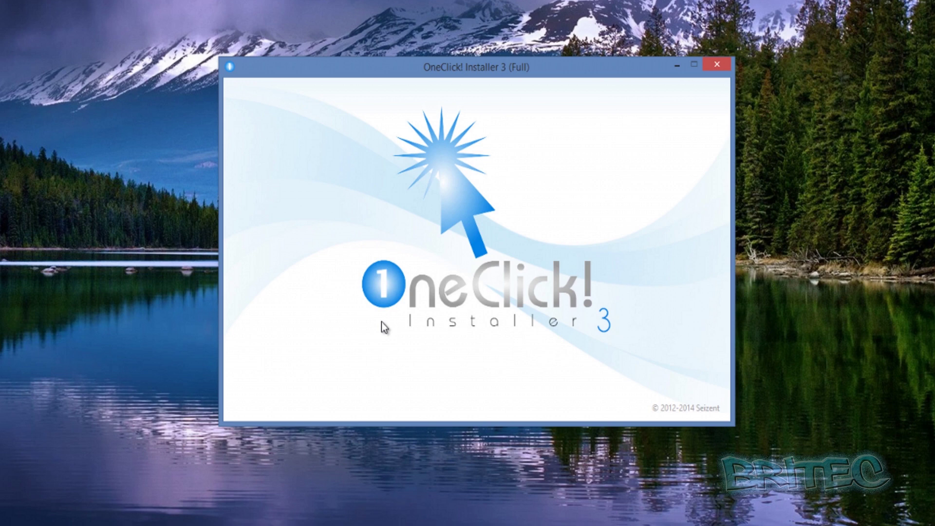
Step: Recheck the empty Software folder, close it, and switch the installer to Advanced mode
{"action": "mouse_move", "coordinate": [337, 329]}
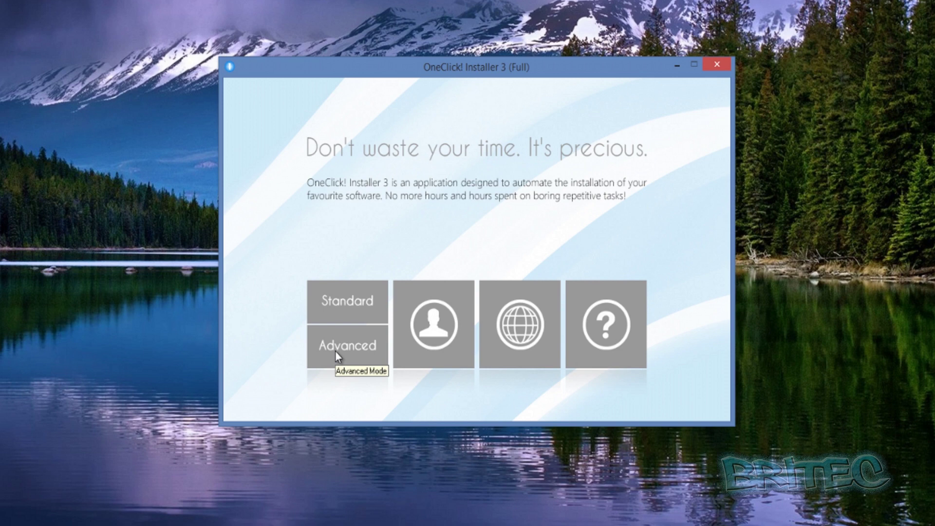
{"action": "left_click", "coordinate": [346, 305]}
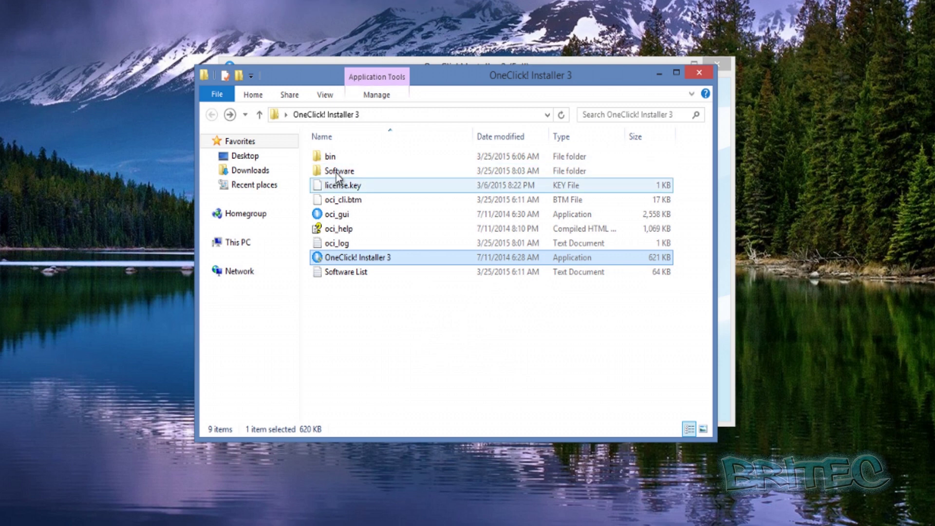
{"action": "left_click", "coordinate": [336, 174]}
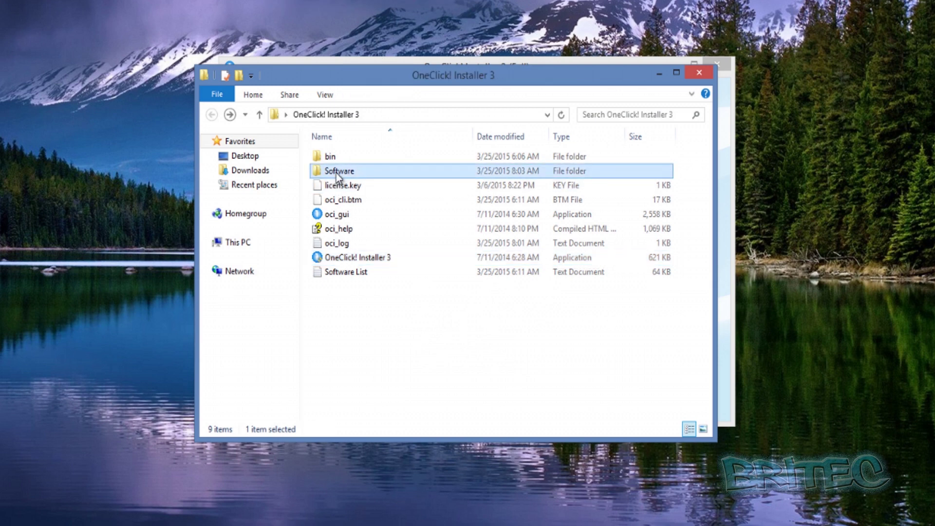
{"action": "double_click", "coordinate": [336, 173]}
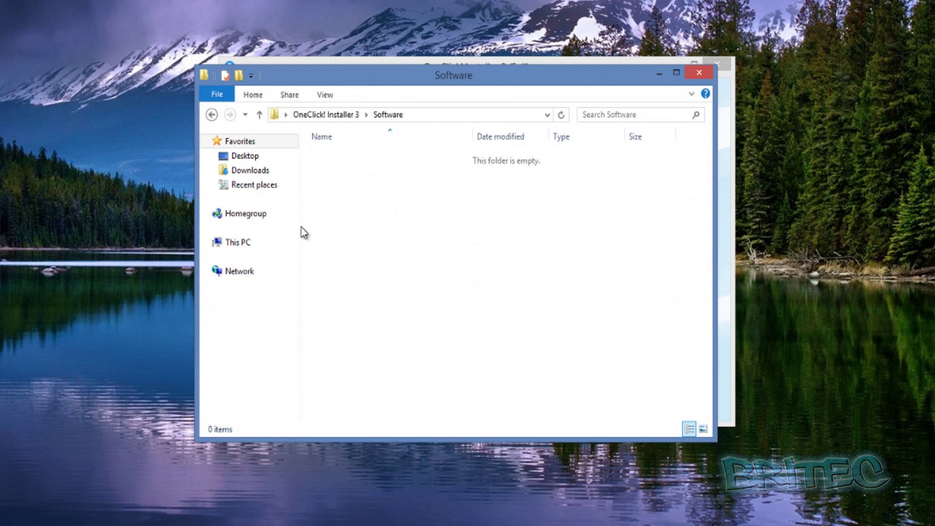
{"action": "left_click", "coordinate": [694, 75]}
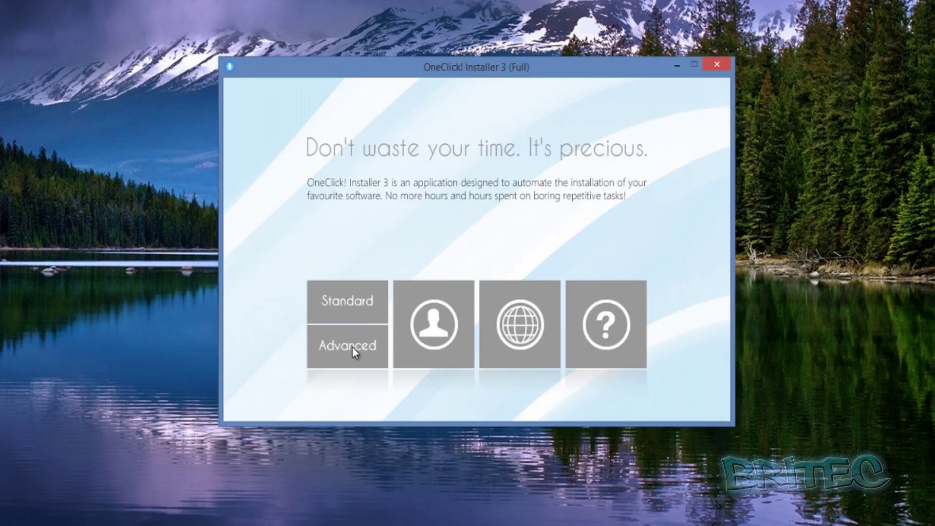
{"action": "left_click", "coordinate": [352, 346]}
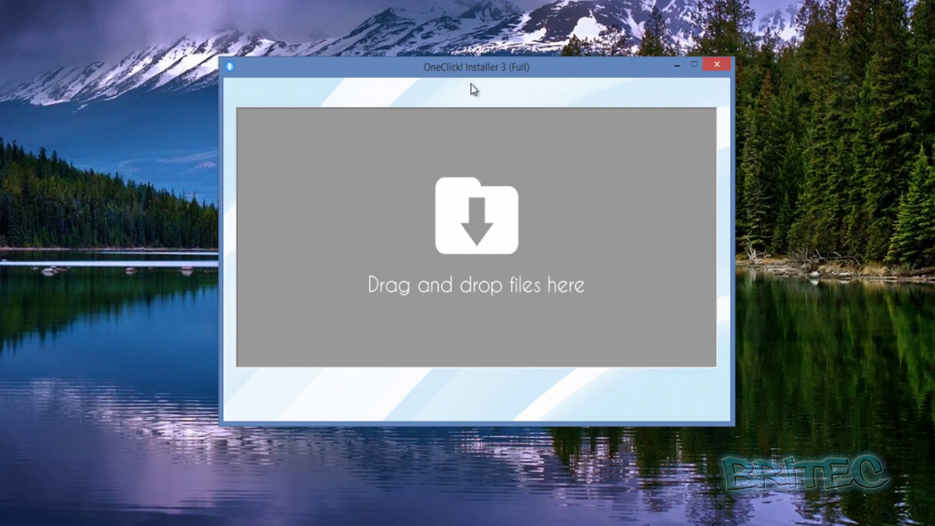
Step: Drag SkypeSetupFull and mbam-setup-2.1.4.1018 from the desktop software folder into the installer's drop panel
{"action": "left_click_drag", "start_coordinate": [440, 71], "coordinate": [746, 73]}
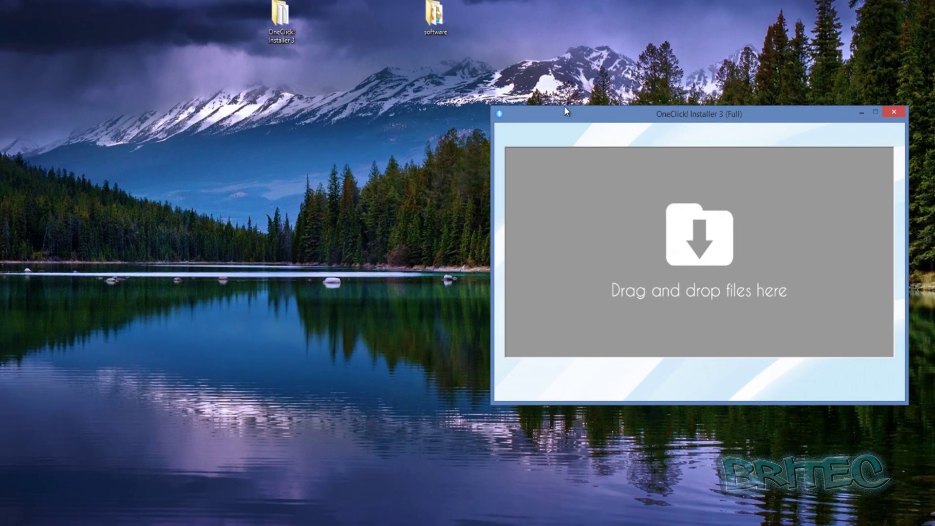
{"action": "double_click", "coordinate": [434, 22]}
{"action": "left_click_drag", "start_coordinate": [485, 128], "coordinate": [314, 124]}
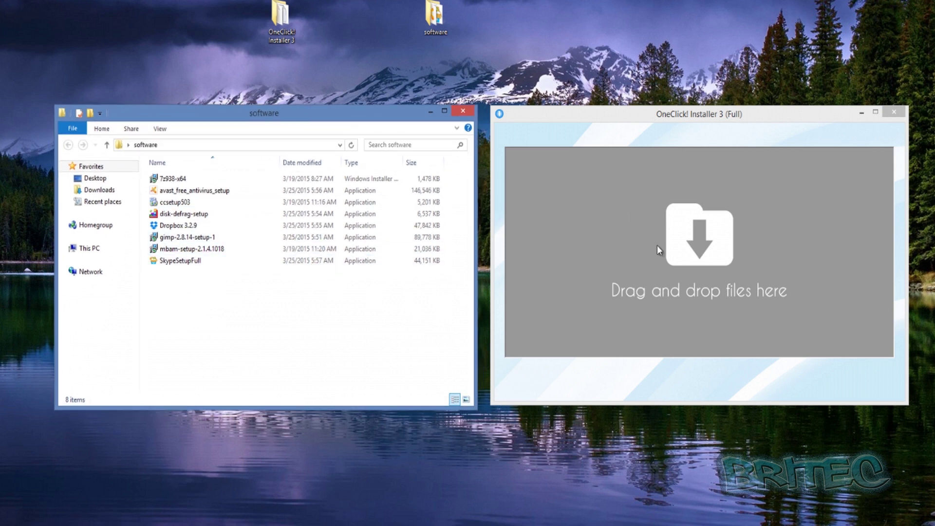
{"action": "left_click", "coordinate": [179, 263]}
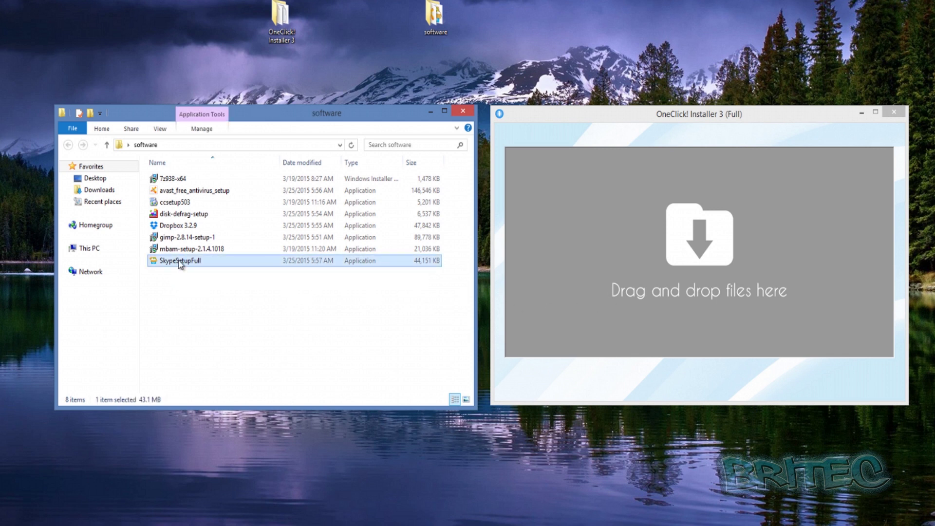
{"action": "left_click", "coordinate": [176, 248], "text": "ctrl"}
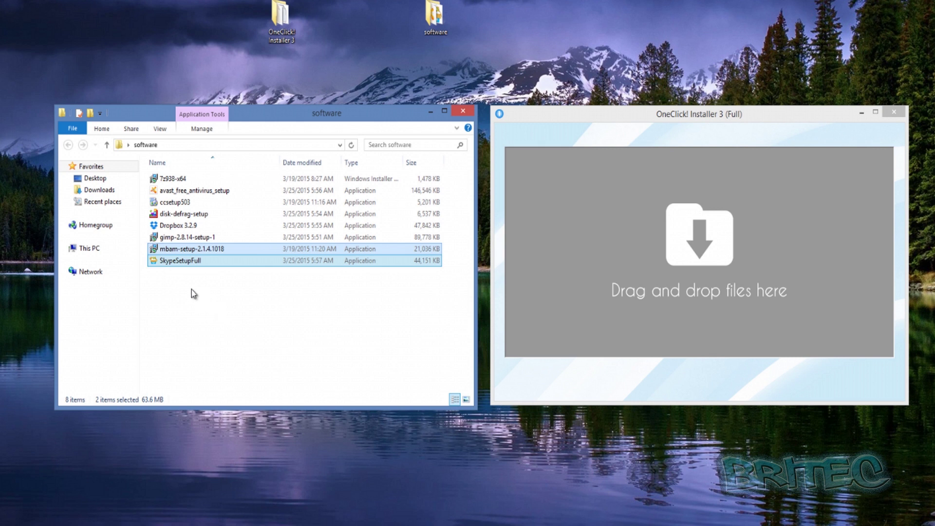
{"action": "left_click_drag", "start_coordinate": [173, 260], "coordinate": [592, 243]}
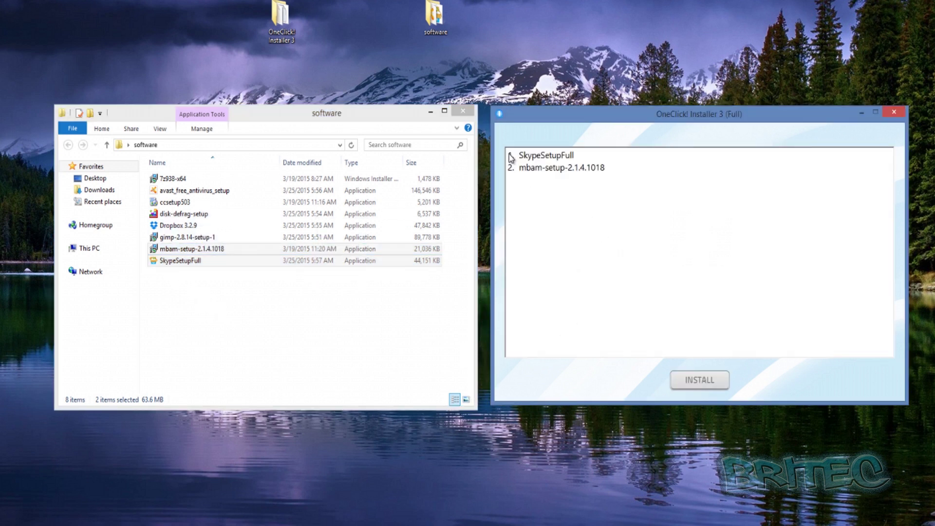
Step: Install SkypeSetupFull and mbam-setup-2.1.4.1018, then close the installer after Operation completed
{"action": "left_click", "coordinate": [699, 384]}
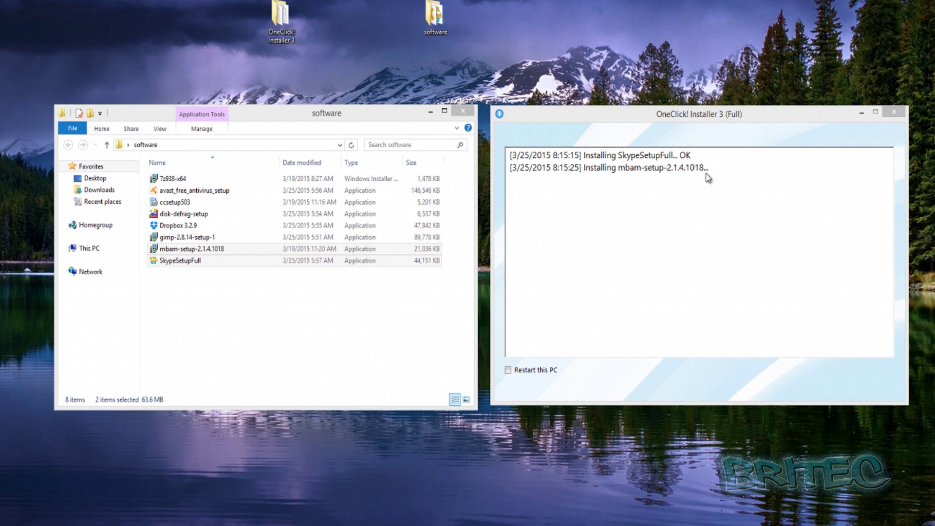
{"action": "left_click", "coordinate": [674, 250]}
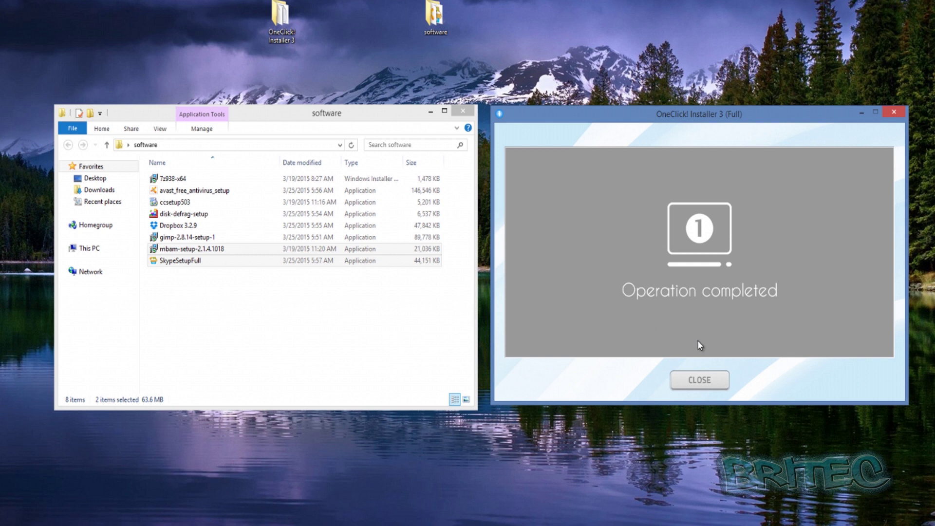
{"action": "left_click", "coordinate": [719, 387]}
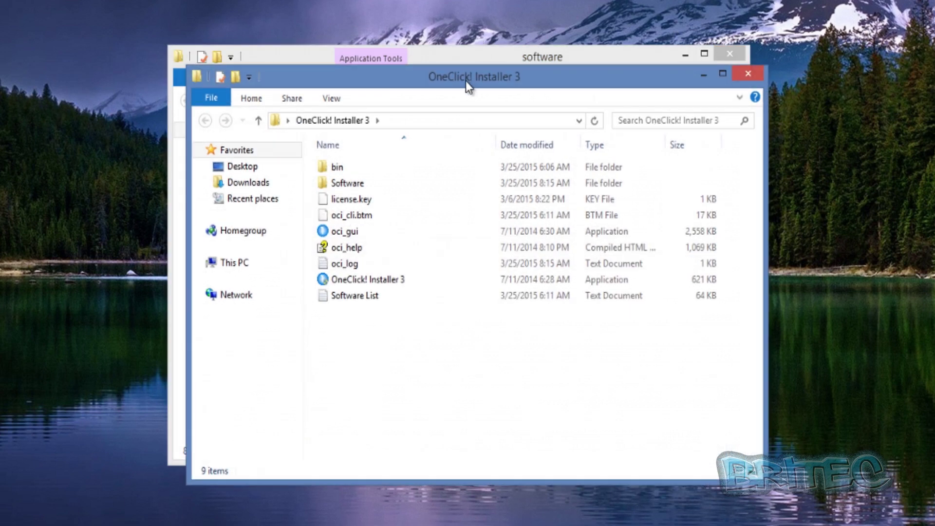
Step: Relaunch OneClick! Installer 3 and move its window to the right
{"action": "left_click_drag", "start_coordinate": [465, 81], "coordinate": [456, 69]}
{"action": "double_click", "coordinate": [334, 262]}
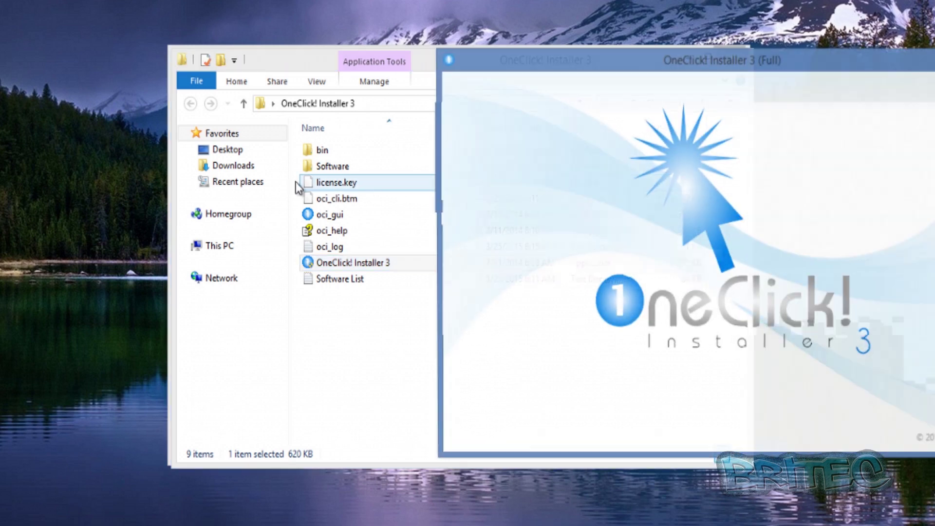
{"action": "left_click_drag", "start_coordinate": [571, 63], "coordinate": [904, 64]}
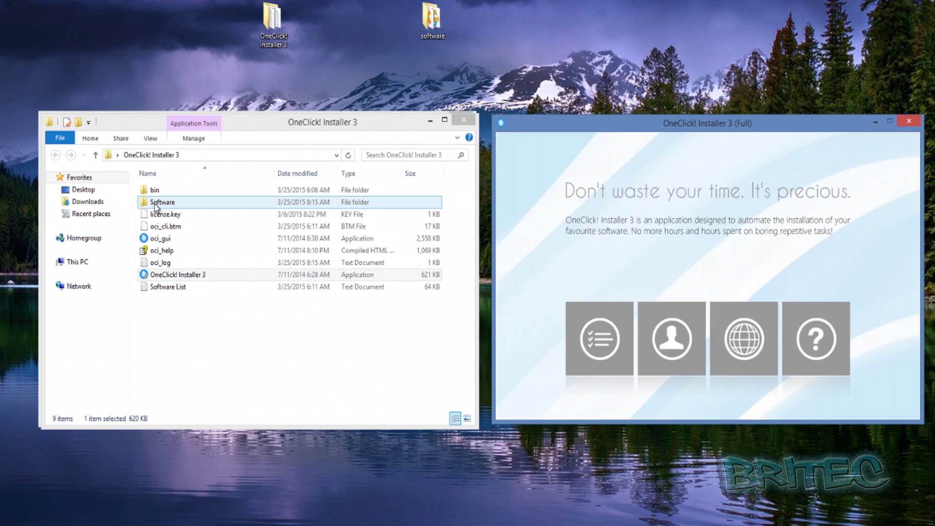
Step: Open the installer's Software subfolder and the desktop software folder side by side
{"action": "double_click", "coordinate": [155, 207]}
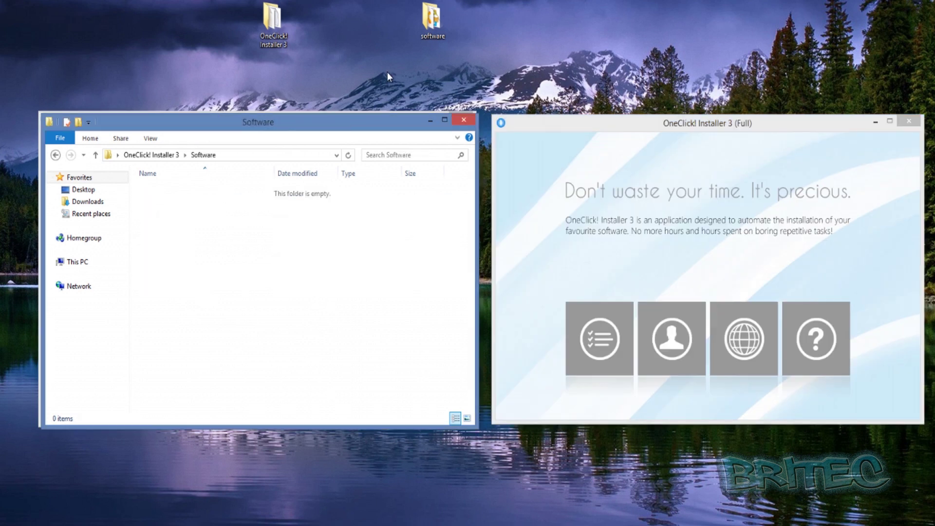
{"action": "double_click", "coordinate": [434, 34]}
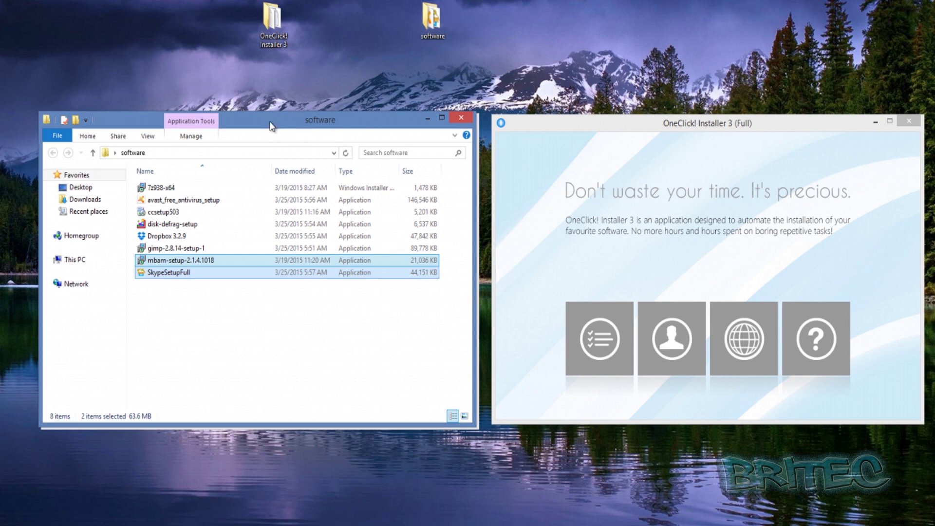
{"action": "left_click_drag", "start_coordinate": [274, 127], "coordinate": [730, 126]}
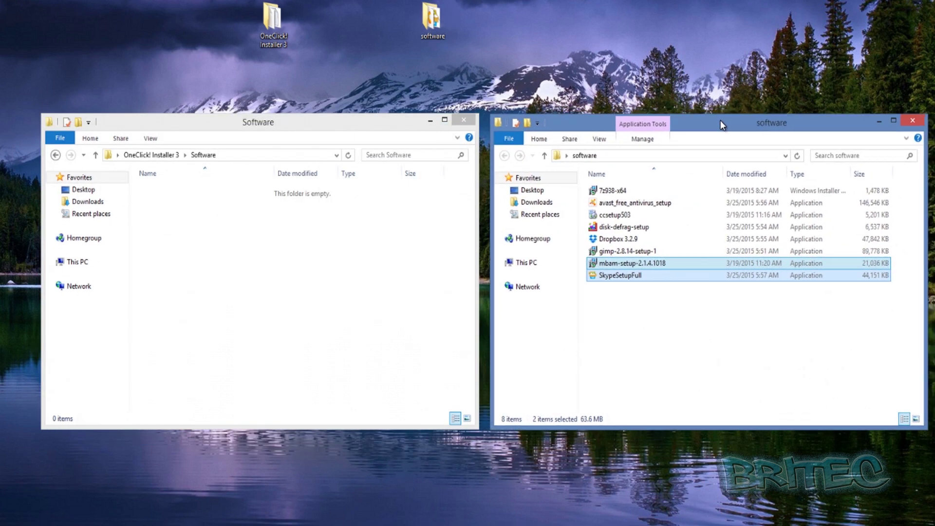
Step: Move four installers, gimp-2.8.14-setup-1 through ccsetup503, into the installer's Software folder
{"action": "left_click", "coordinate": [615, 252]}
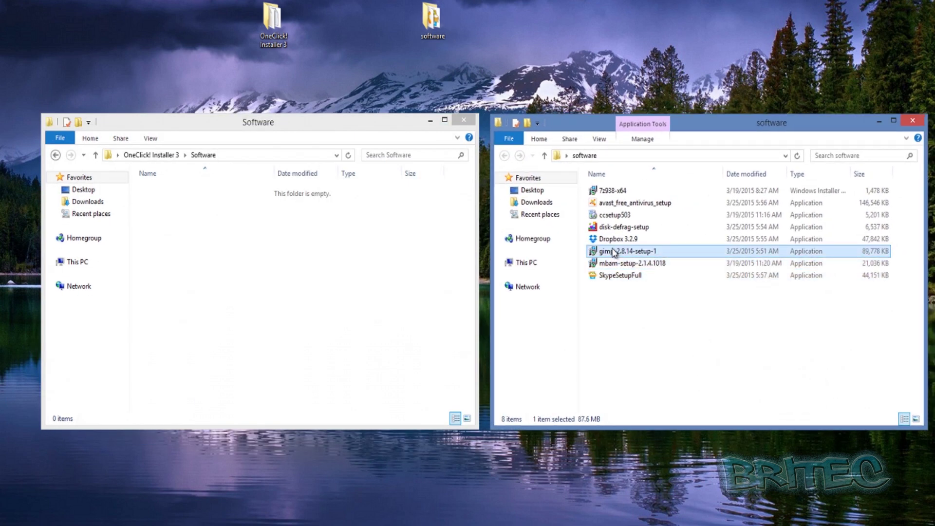
{"action": "left_click", "coordinate": [614, 215], "text": "shift"}
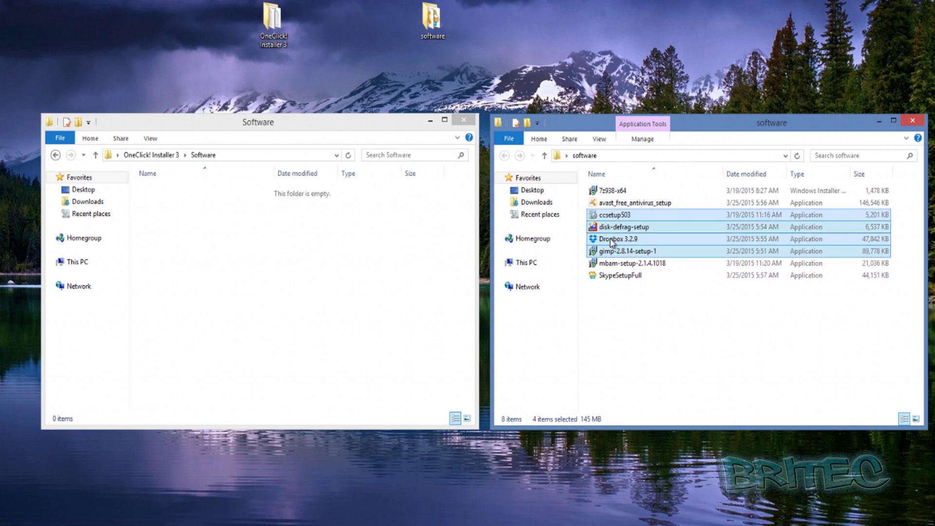
{"action": "left_click_drag", "start_coordinate": [590, 237], "coordinate": [194, 253]}
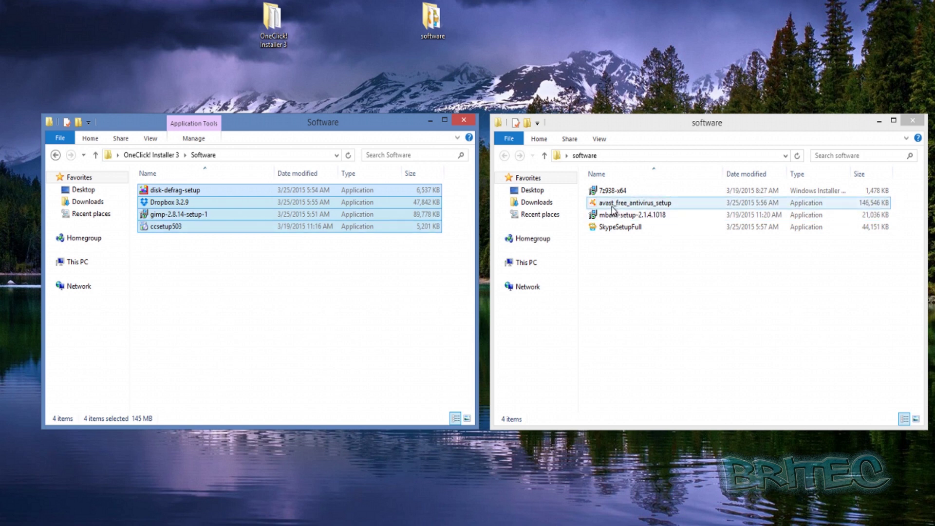
Step: Select avast_free_antivirus_setup and 7z938-x64, minimize the Software window, and relaunch OneClick! Installer 3
{"action": "left_click", "coordinate": [610, 205]}
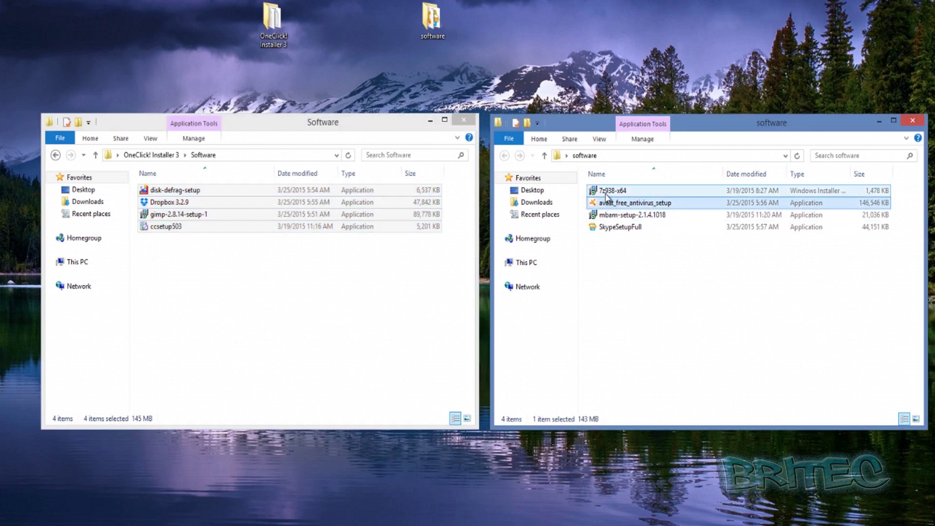
{"action": "left_click", "coordinate": [607, 195], "text": "ctrl"}
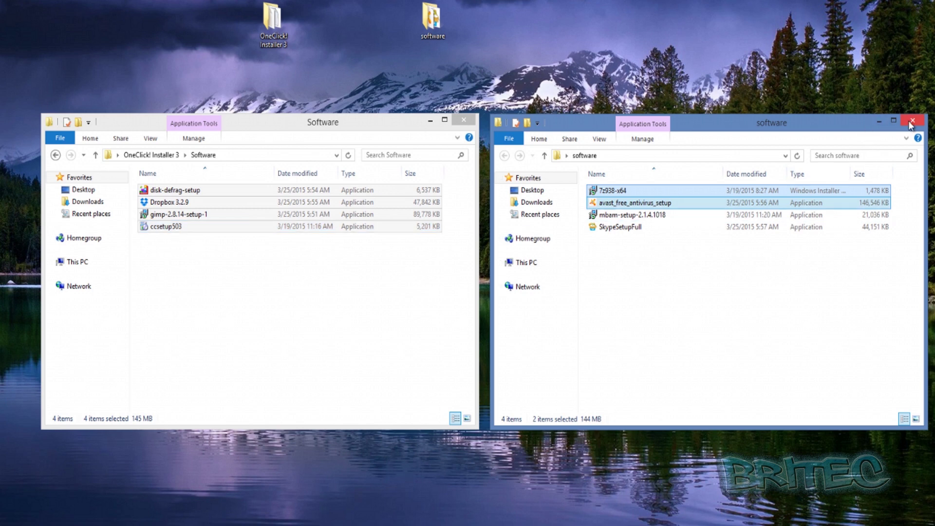
{"action": "left_click", "coordinate": [427, 122]}
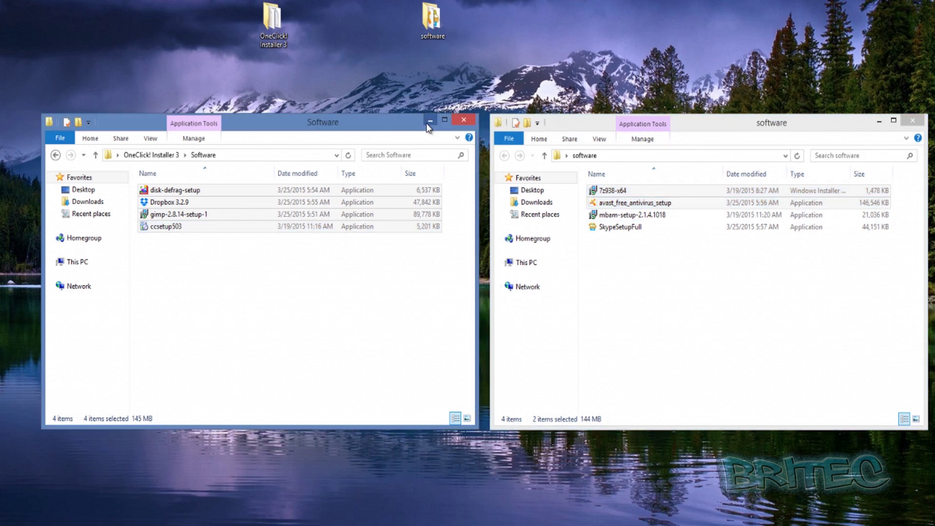
{"action": "double_click", "coordinate": [272, 22]}
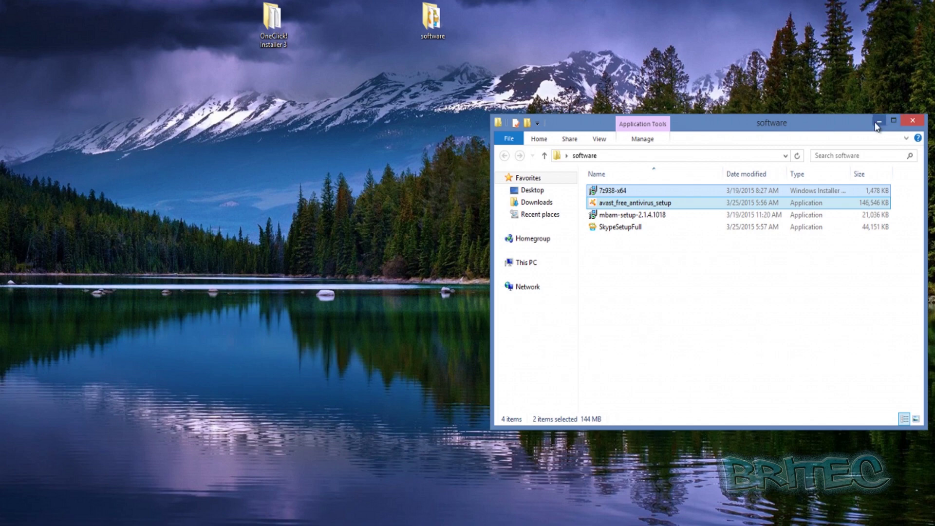
Step: Switch OneClick! Installer 3 to Advanced drag-and-drop mode, positioned on the right
{"action": "left_click_drag", "start_coordinate": [685, 123], "coordinate": [327, 111]}
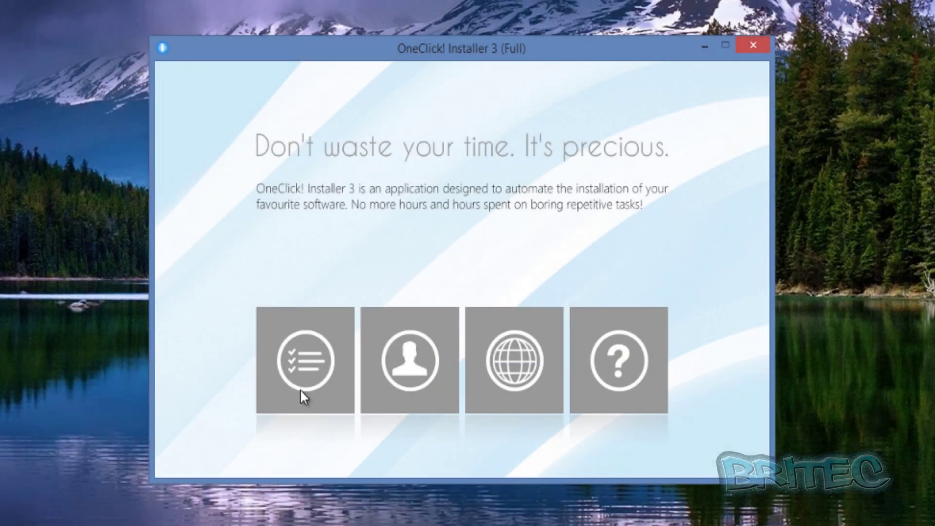
{"action": "mouse_move", "coordinate": [297, 344]}
{"action": "left_click", "coordinate": [291, 391]}
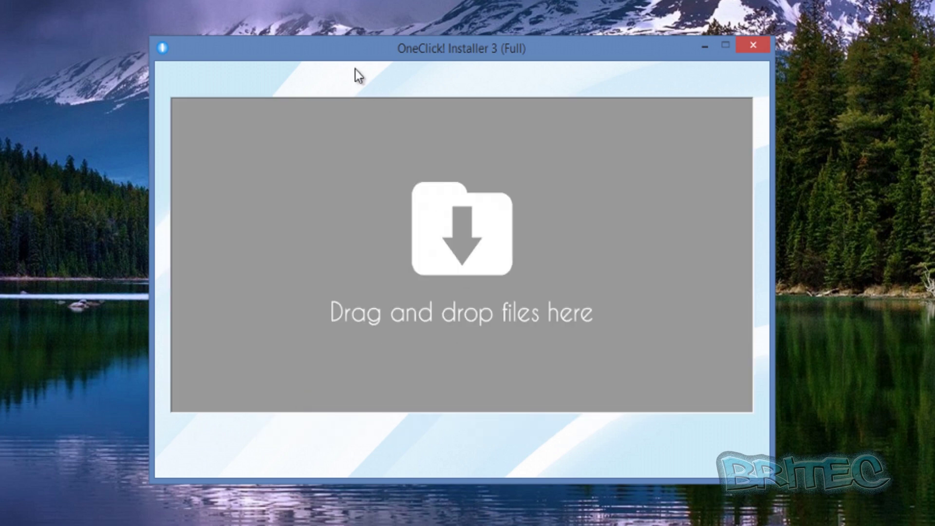
{"action": "left_click_drag", "start_coordinate": [346, 56], "coordinate": [583, 80]}
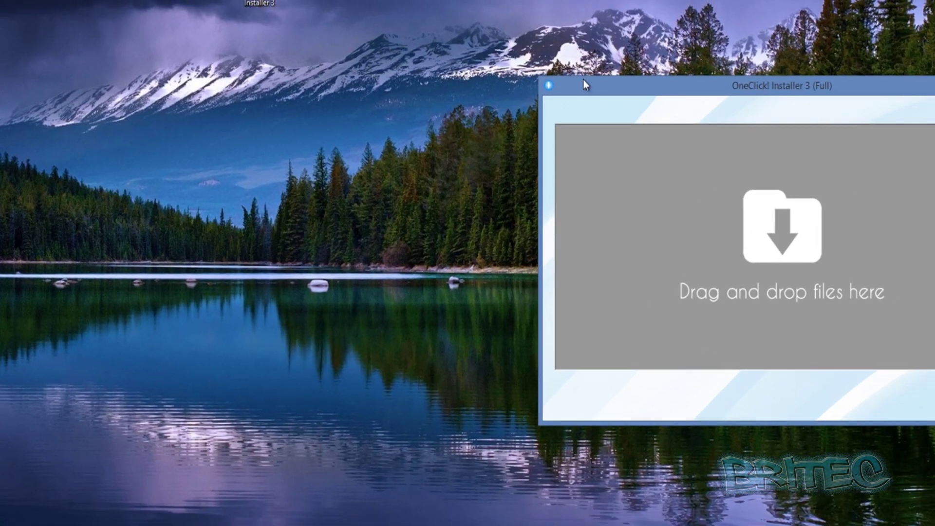
Step: Drop 7z938-x64 and avast_free_antivirus_setup from the software folder onto the installer's drop panel
{"action": "double_click", "coordinate": [395, 8]}
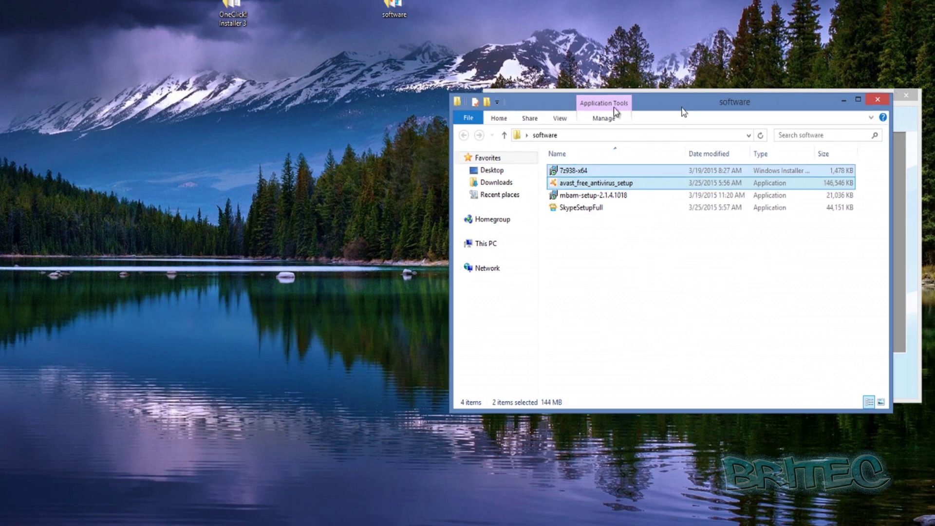
{"action": "left_click_drag", "start_coordinate": [681, 108], "coordinate": [268, 106]}
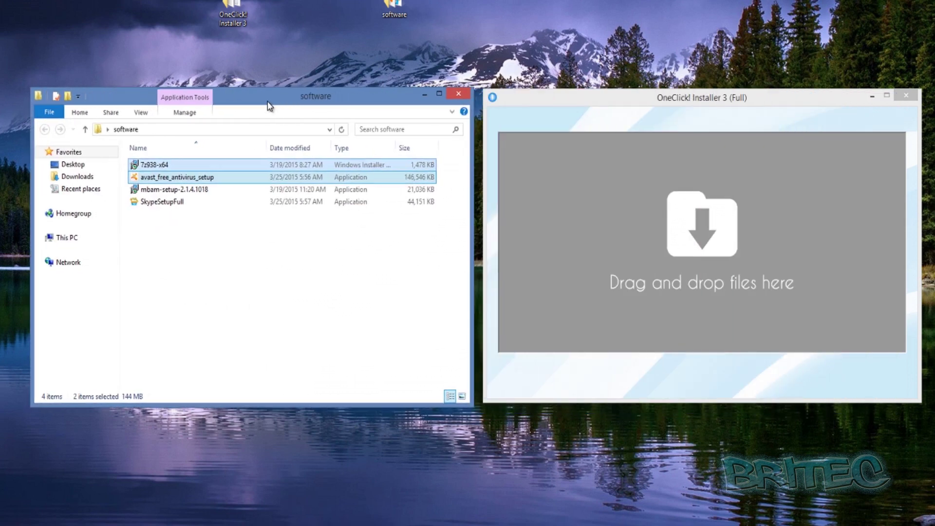
{"action": "left_click", "coordinate": [509, 266]}
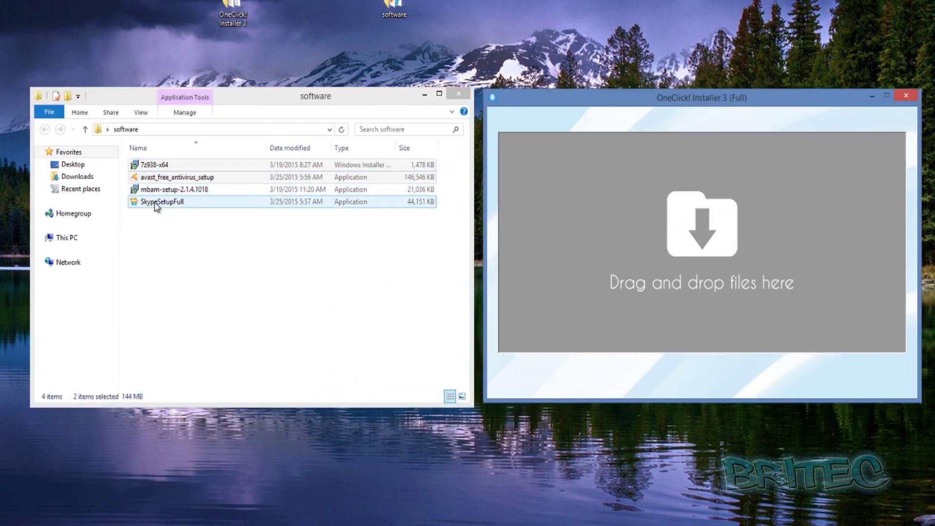
{"action": "left_click", "coordinate": [149, 166], "text": "ctrl"}
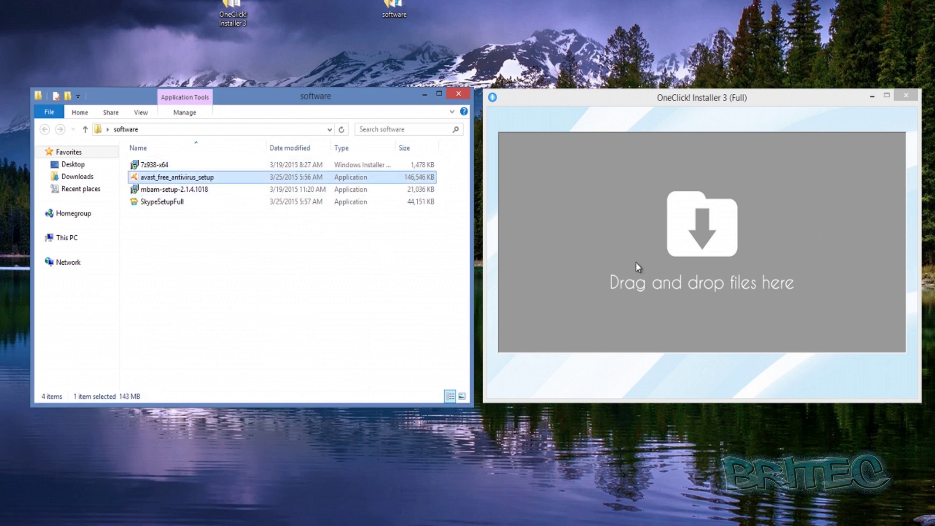
{"action": "left_click", "coordinate": [147, 167], "text": "ctrl"}
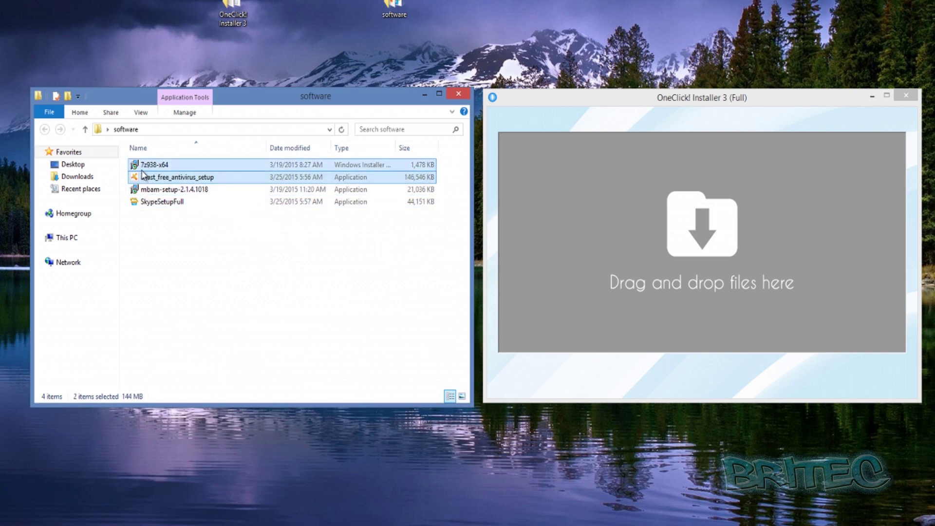
{"action": "left_click_drag", "start_coordinate": [145, 169], "coordinate": [603, 232]}
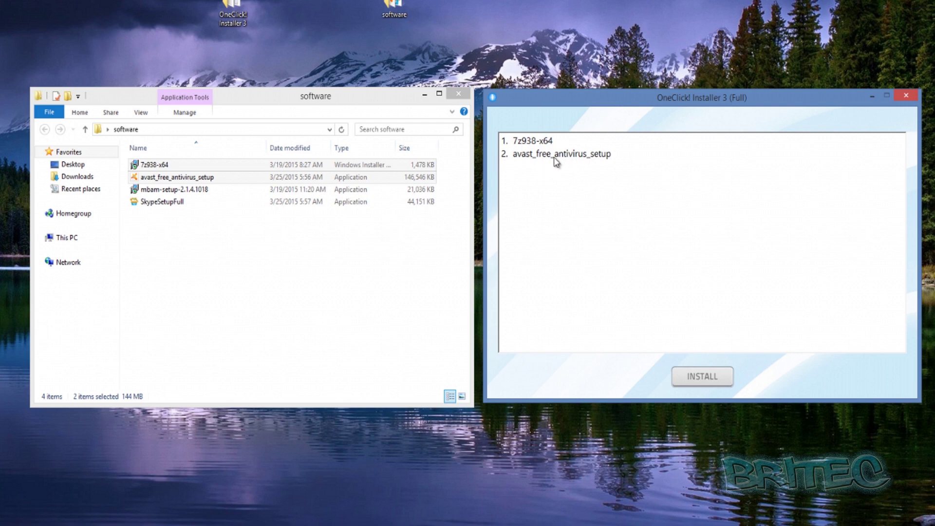
{"action": "left_click", "coordinate": [226, 7]}
Step: Open the OneClick! Installer 3 folder and view its Software subfolder contents
{"action": "double_click", "coordinate": [226, 7]}
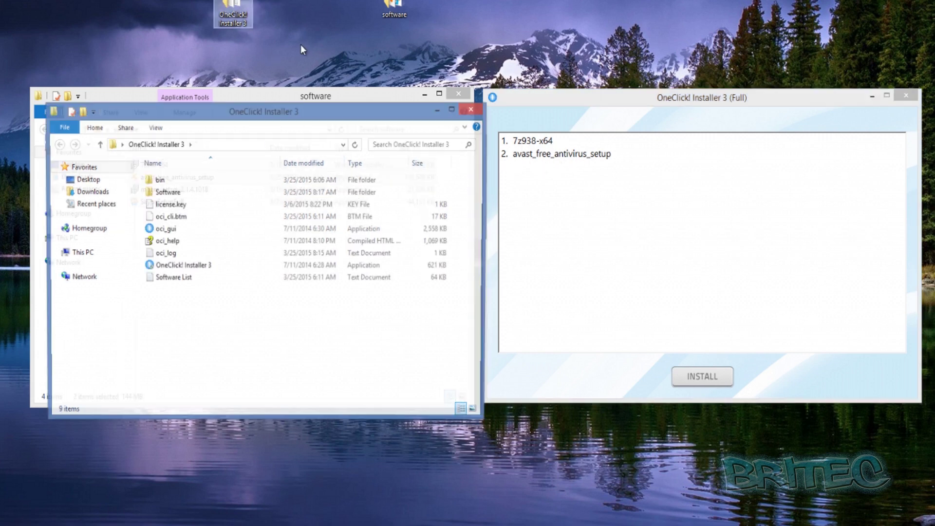
{"action": "mouse_move", "coordinate": [286, 109]}
{"action": "left_mouse_down"}
{"action": "mouse_move", "coordinate": [268, 93]}
{"action": "mouse_move", "coordinate": [275, 98]}
{"action": "left_mouse_up"}
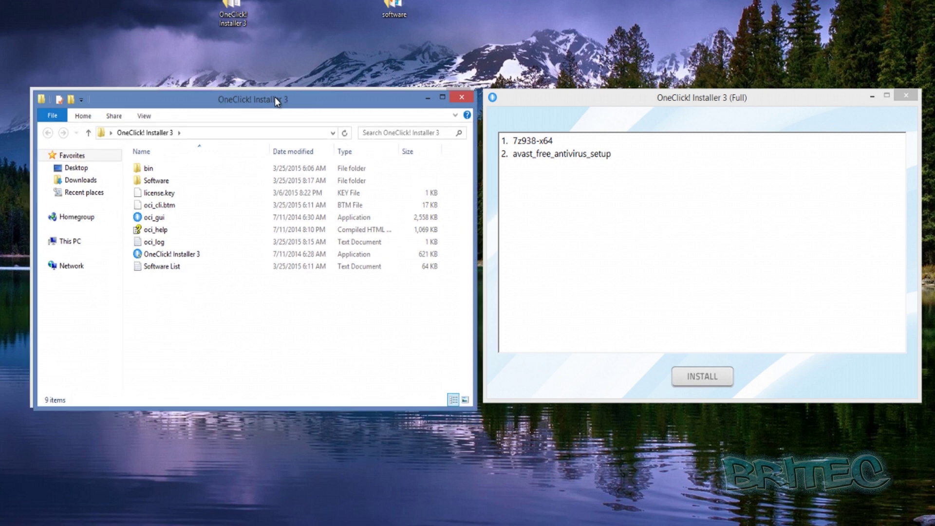
{"action": "double_click", "coordinate": [155, 181]}
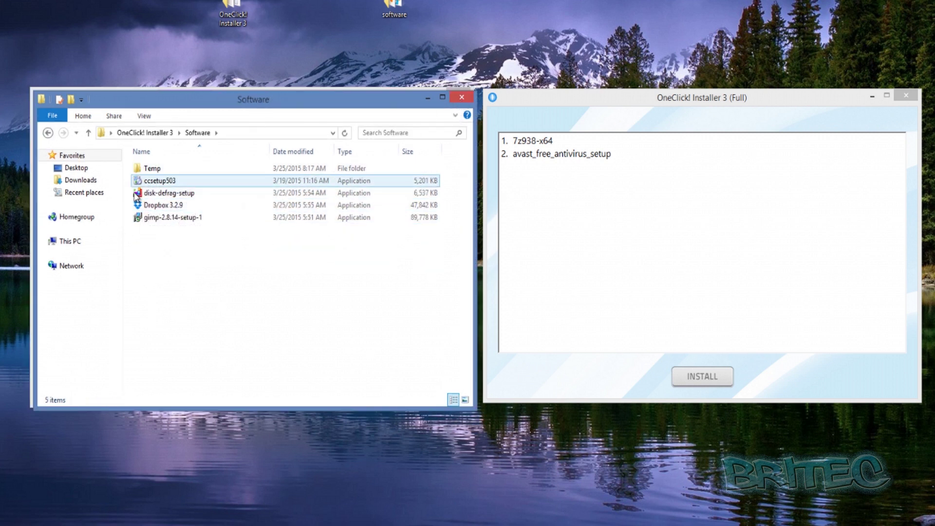
Step: Close the folder windows, centre the installer and start installing the queued programs
{"action": "left_click", "coordinate": [461, 98]}
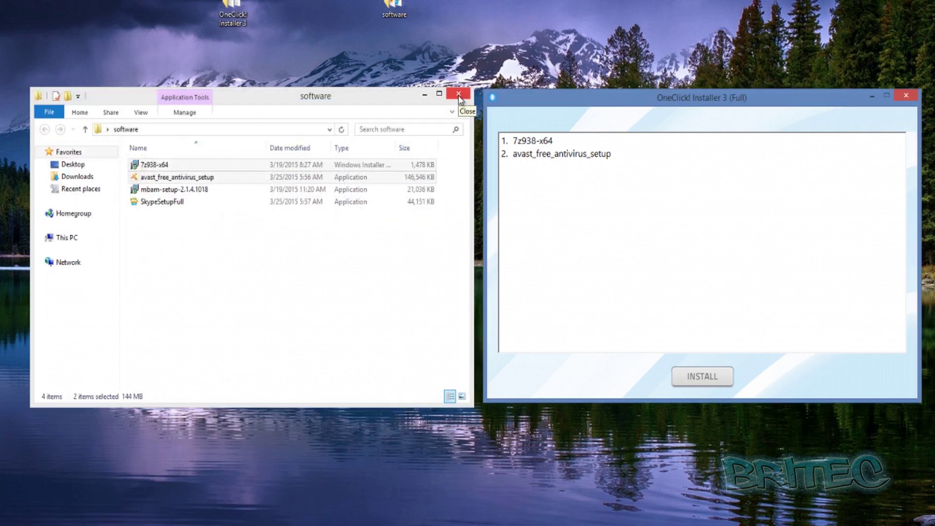
{"action": "left_click", "coordinate": [459, 96]}
{"action": "left_click_drag", "start_coordinate": [599, 103], "coordinate": [232, 101]}
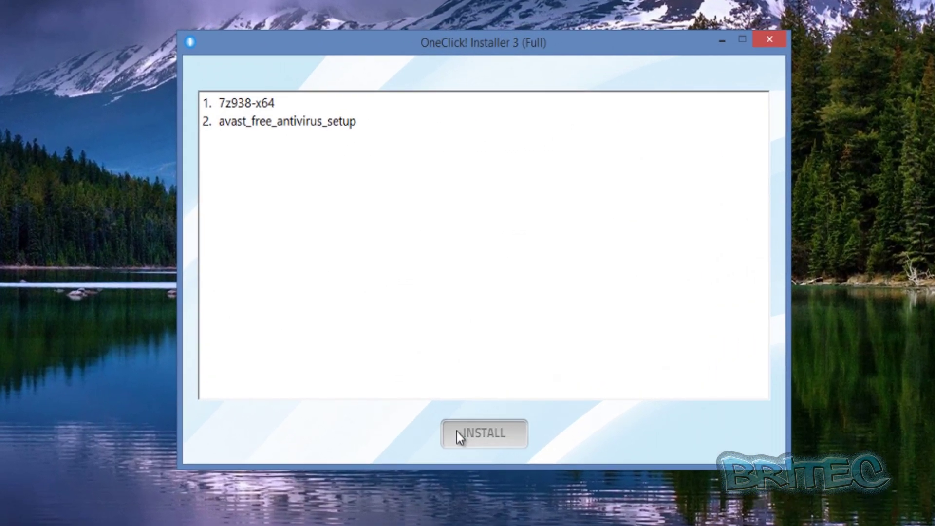
{"action": "left_click", "coordinate": [458, 435]}
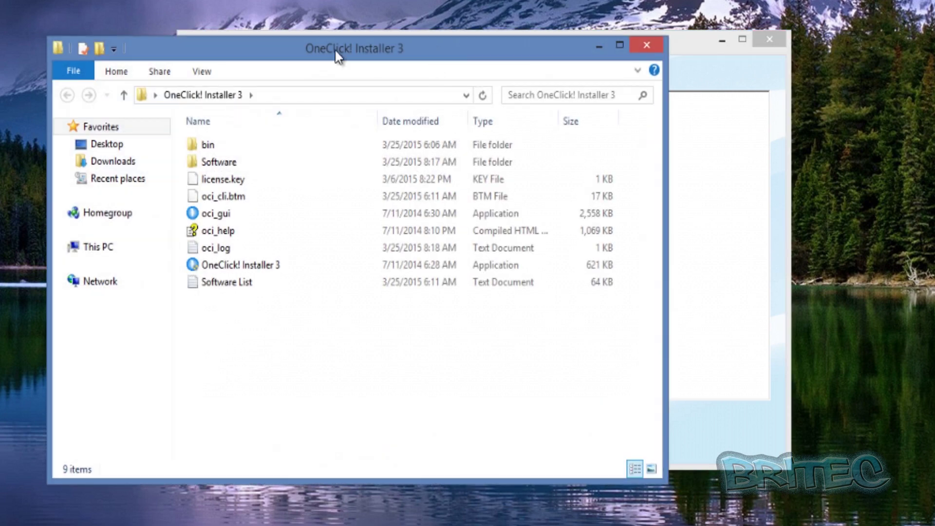
Step: Check the Software folder again, then close the OneClick! Installer 3 folder window
{"action": "left_click_drag", "start_coordinate": [420, 44], "coordinate": [576, 44]}
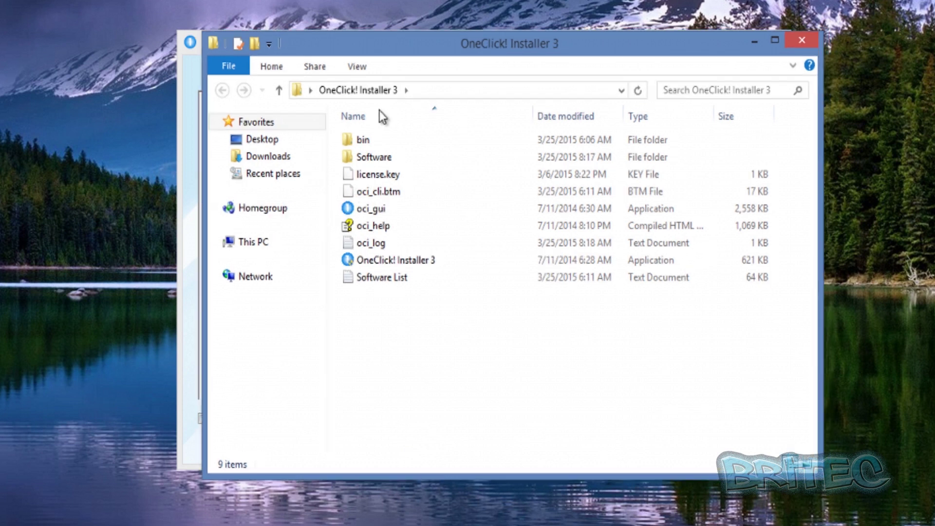
{"action": "left_click", "coordinate": [375, 158]}
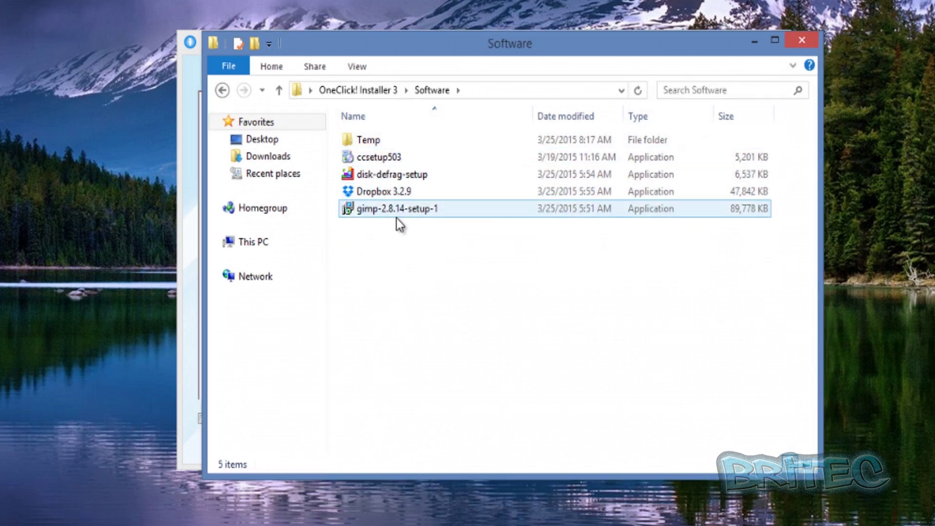
{"action": "left_click", "coordinate": [803, 41]}
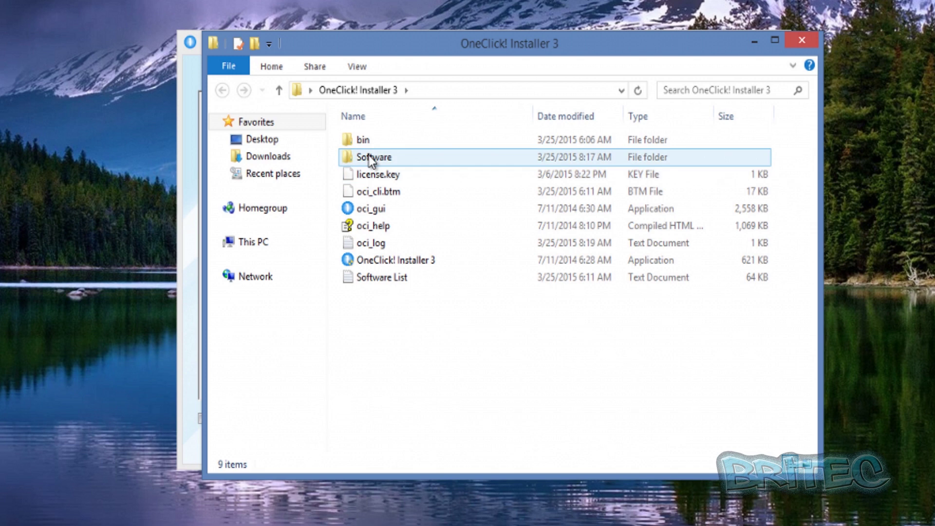
{"action": "left_click", "coordinate": [803, 40]}
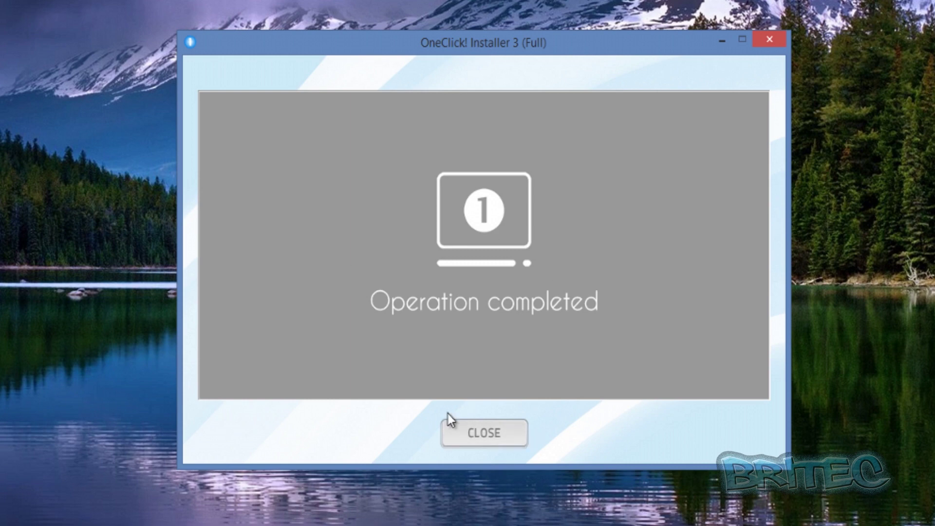
Step: Close OneClick! Installer 3 from its Operation completed screen
{"action": "left_click", "coordinate": [484, 437]}
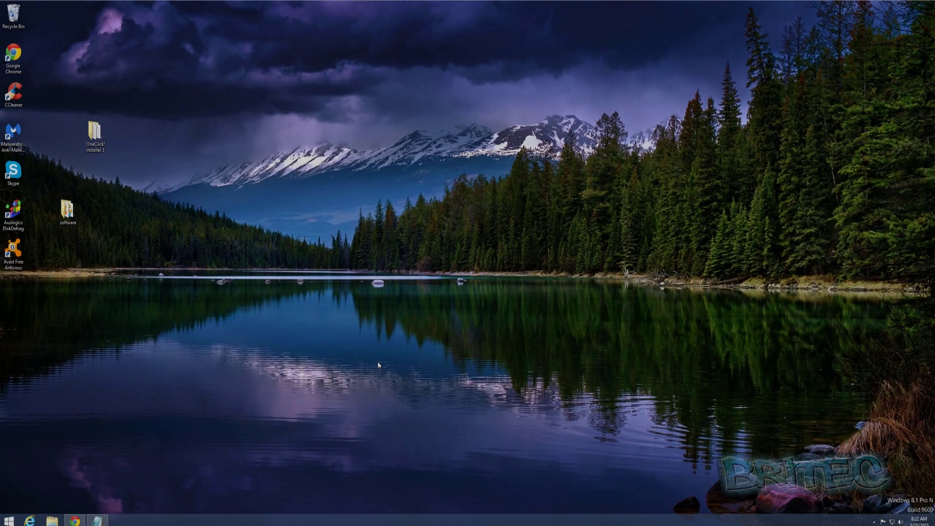